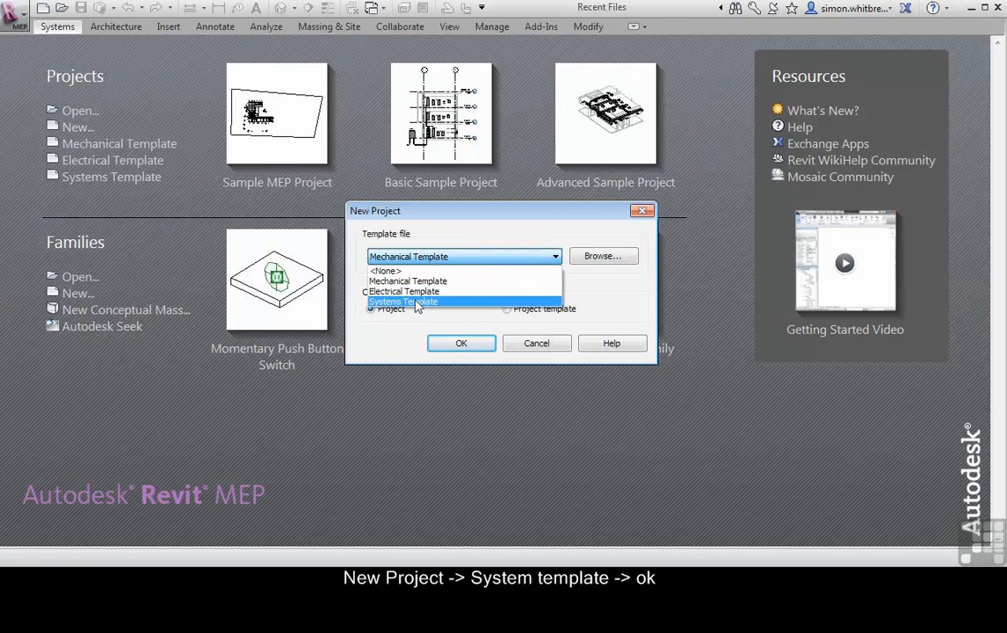
- Create a new project from the Systems Template
{"action": "left_click", "coordinate": [417, 304]}
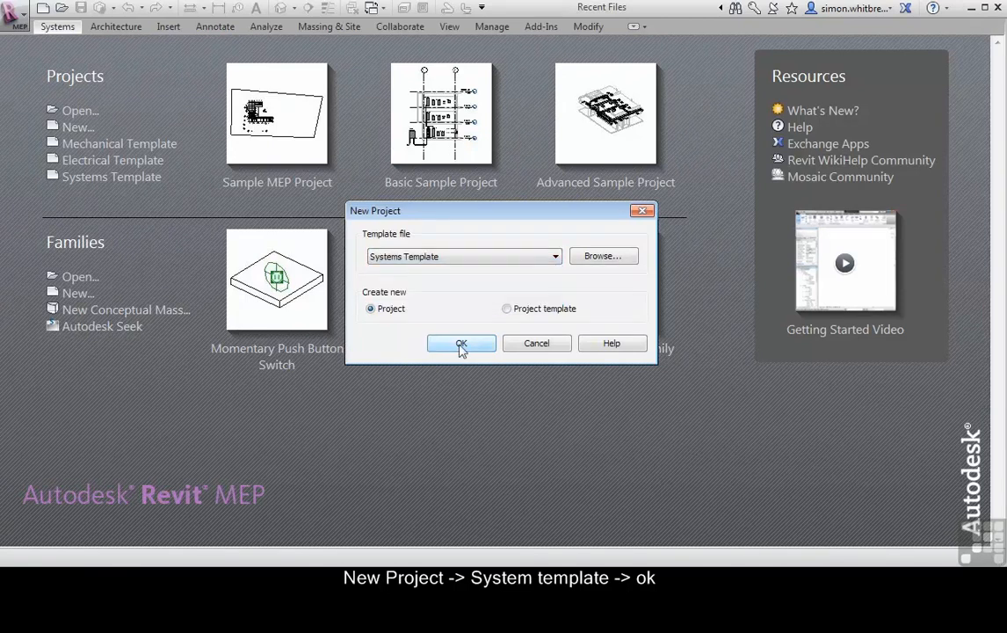
{"action": "left_click", "coordinate": [461, 344]}
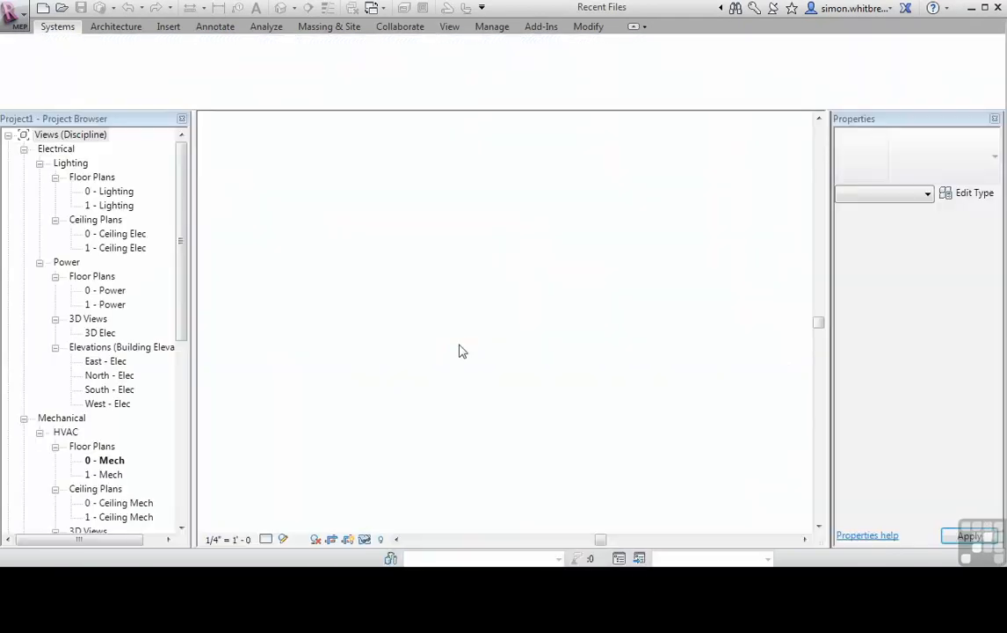
- Detach the HVAC and Mechanical tool groups from the ribbon and dock them together as one floating set over the drawing area
{"action": "left_click_drag", "start_coordinate": [70, 100], "coordinate": [259, 277]}
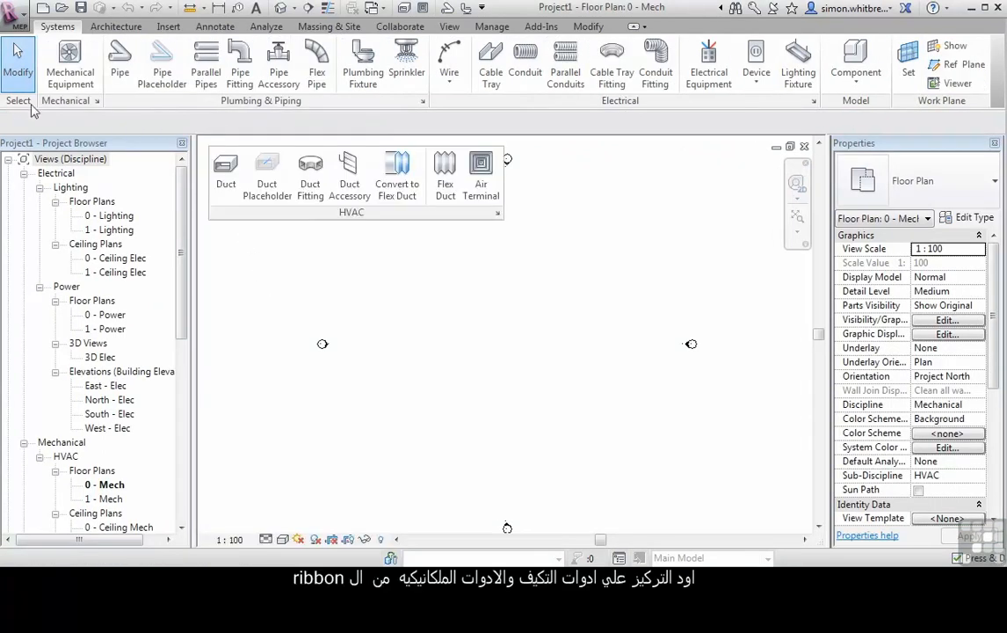
{"action": "left_click_drag", "start_coordinate": [50, 105], "coordinate": [501, 216]}
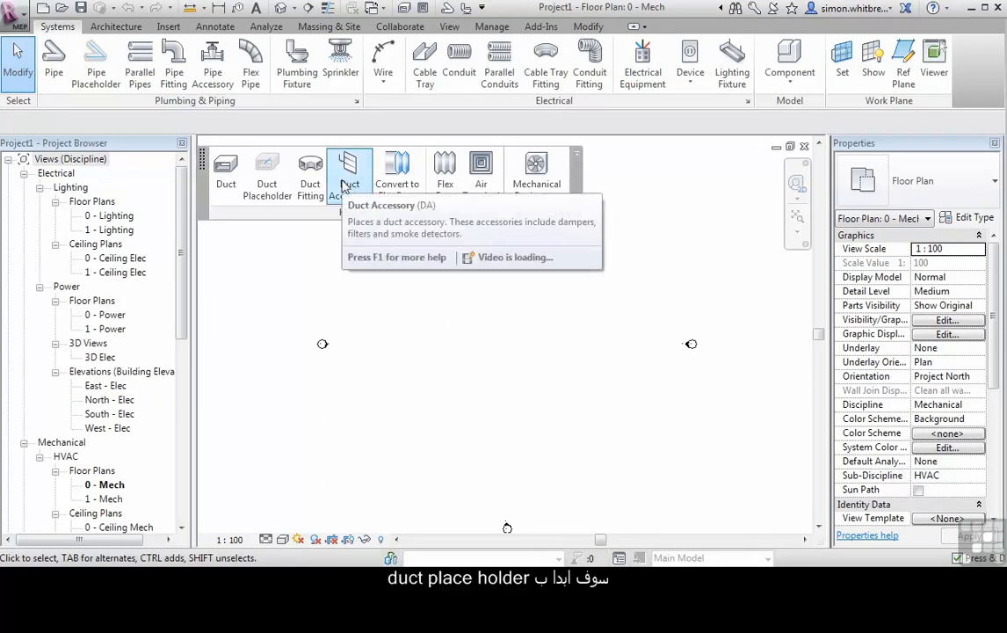
- Start a duct placeholder with Inherit Elevation, Inherit Size and Tag on Placement enabled
{"action": "left_click", "coordinate": [267, 189]}
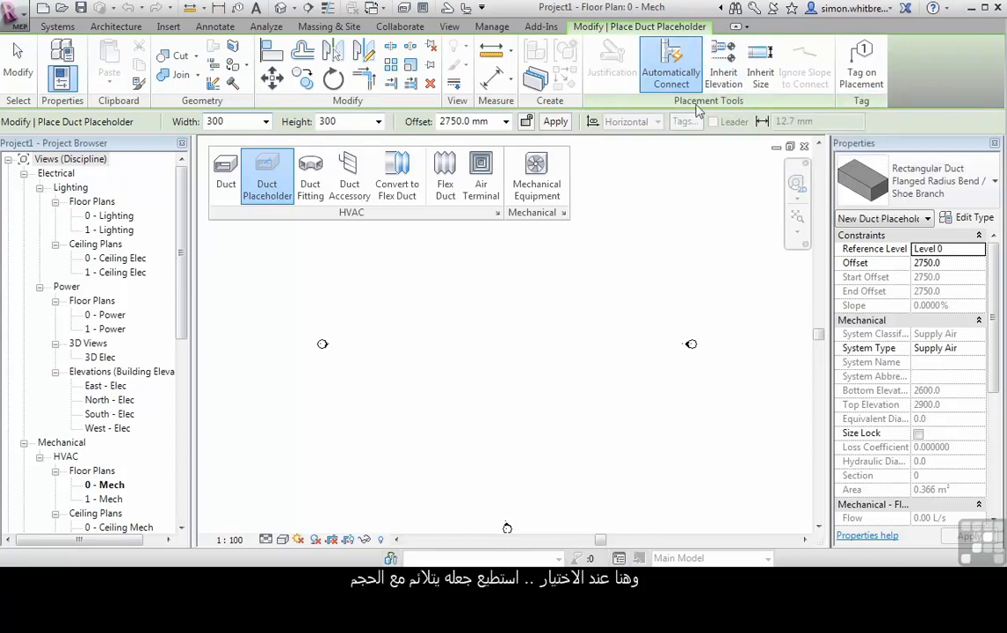
{"action": "left_click", "coordinate": [724, 83]}
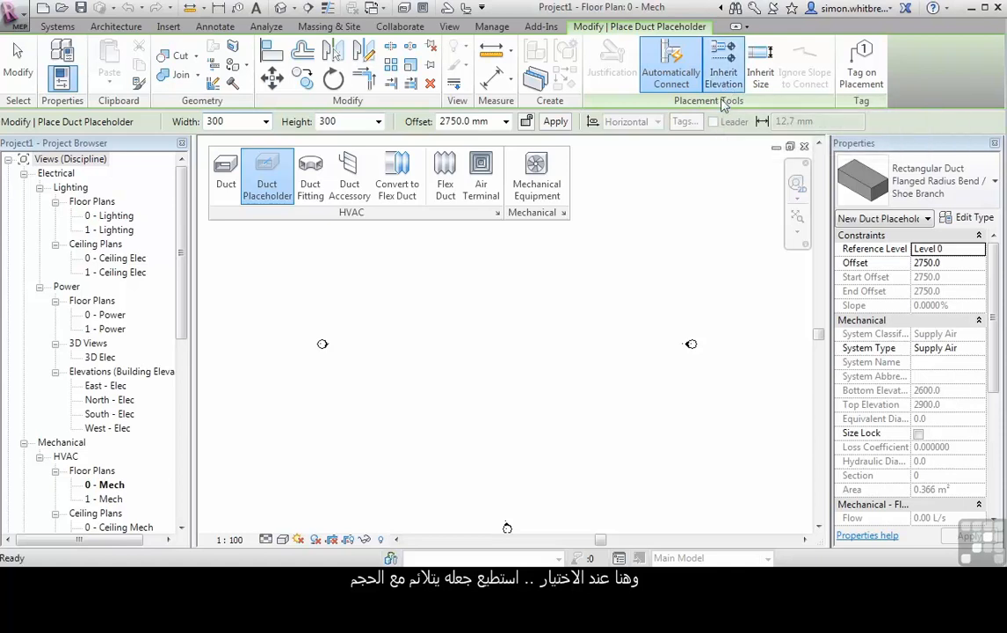
{"action": "left_click", "coordinate": [760, 75]}
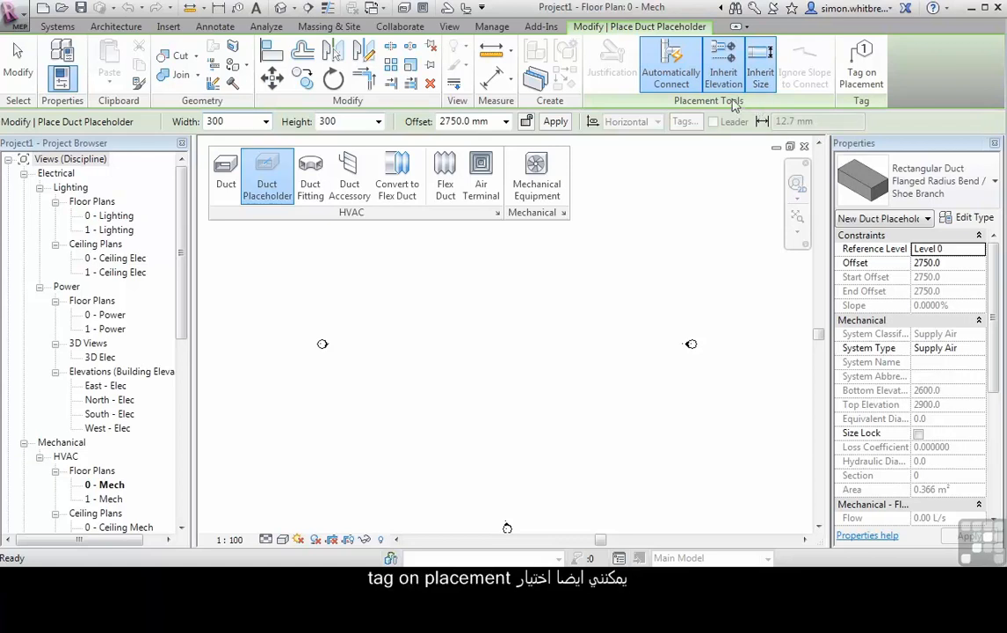
{"action": "left_click", "coordinate": [872, 72]}
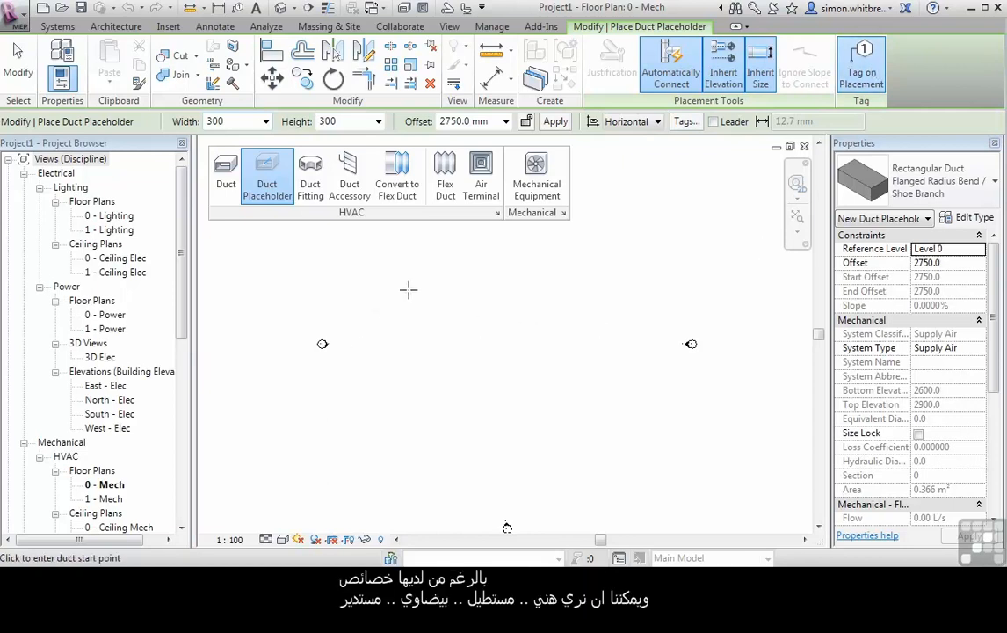
- Choose the rectangular Flanged Radius Bend / Shoe Branch type and set the placeholder width to 900
{"action": "left_click", "coordinate": [984, 187]}
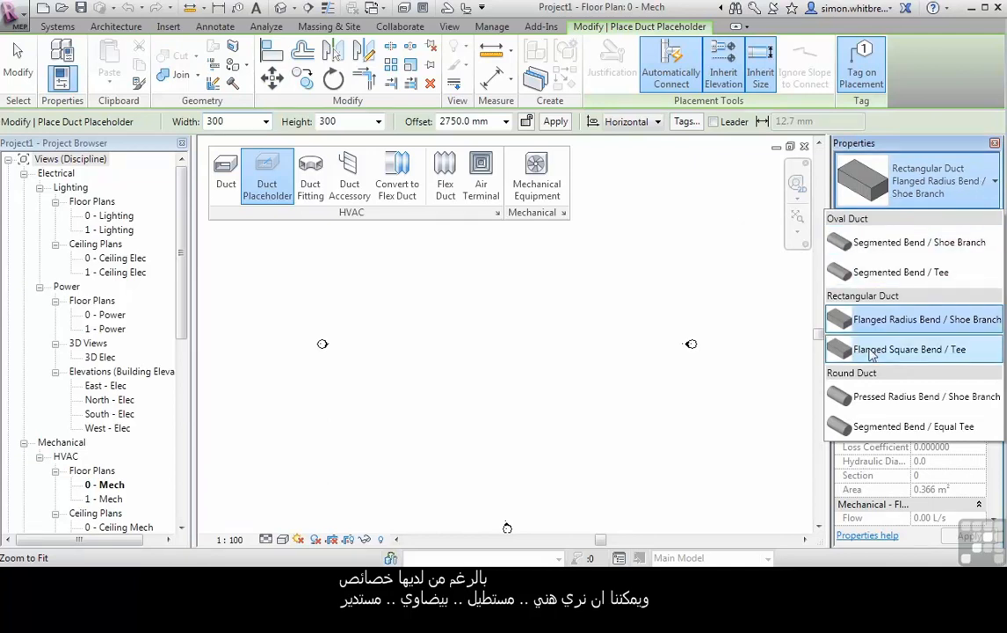
{"action": "left_click", "coordinate": [870, 322]}
{"action": "left_click", "coordinate": [265, 123]}
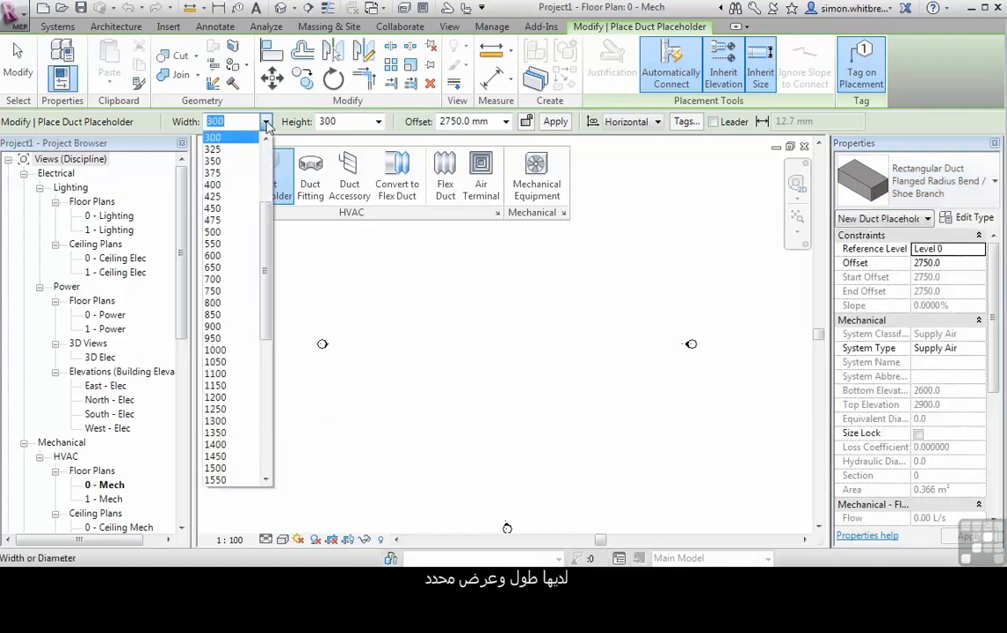
{"action": "left_click", "coordinate": [214, 326]}
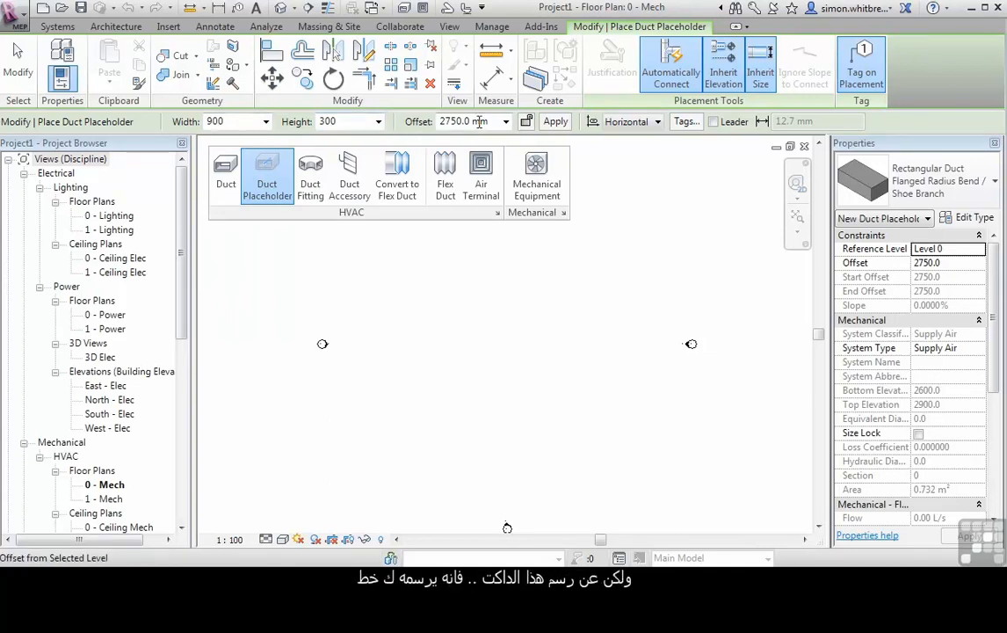
- Draw a stepped placeholder run in the floor plan: about 39000 mm to the right, 13000 mm down and 12000 mm to the right
{"action": "left_click", "coordinate": [382, 294]}
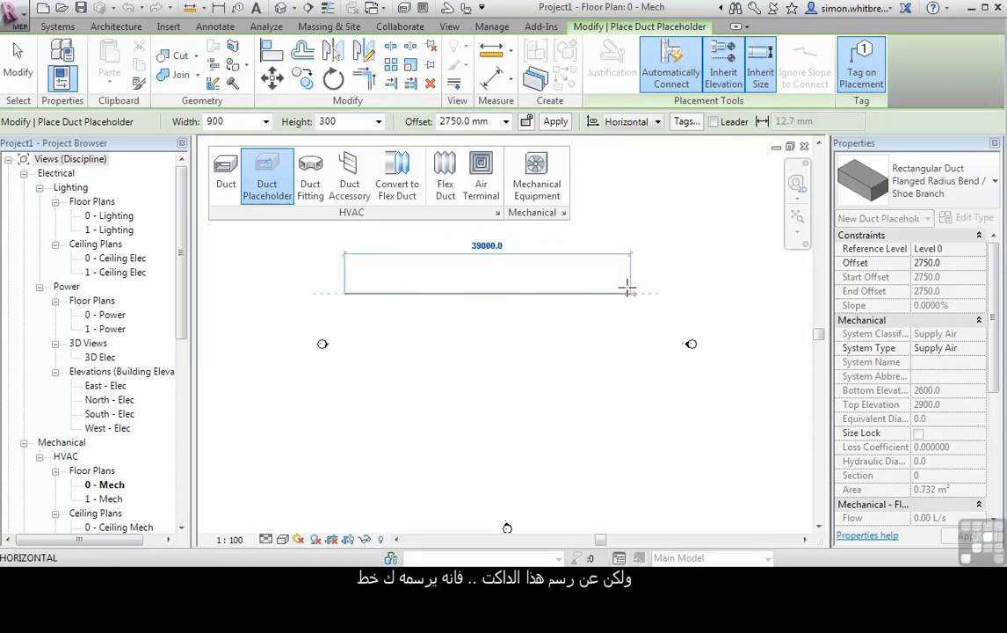
{"action": "left_click", "coordinate": [632, 386]}
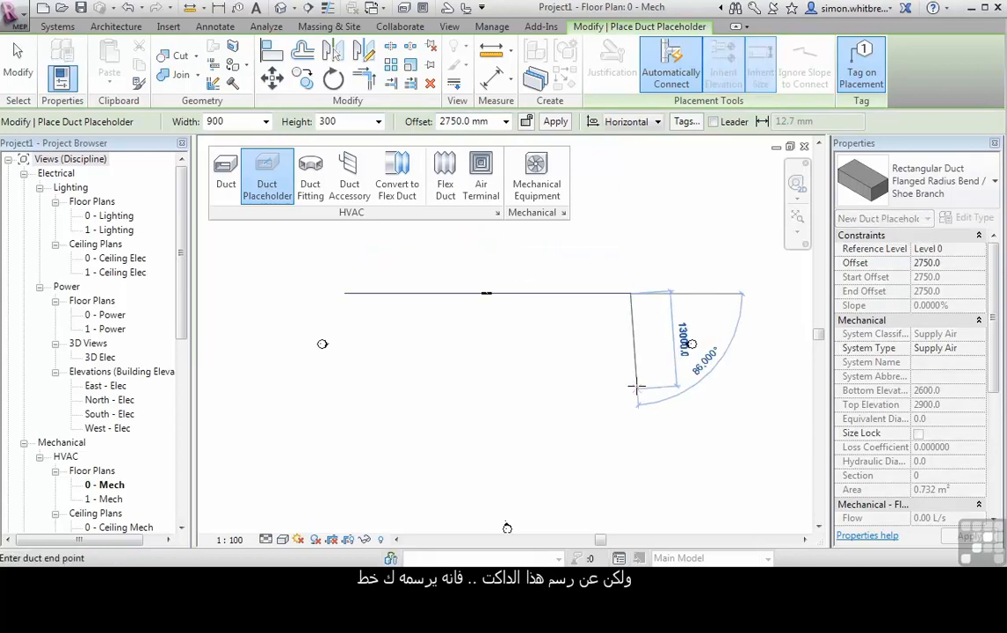
{"action": "left_click", "coordinate": [632, 387]}
{"action": "left_click", "coordinate": [718, 387]}
{"action": "left_click", "coordinate": [24, 78]}
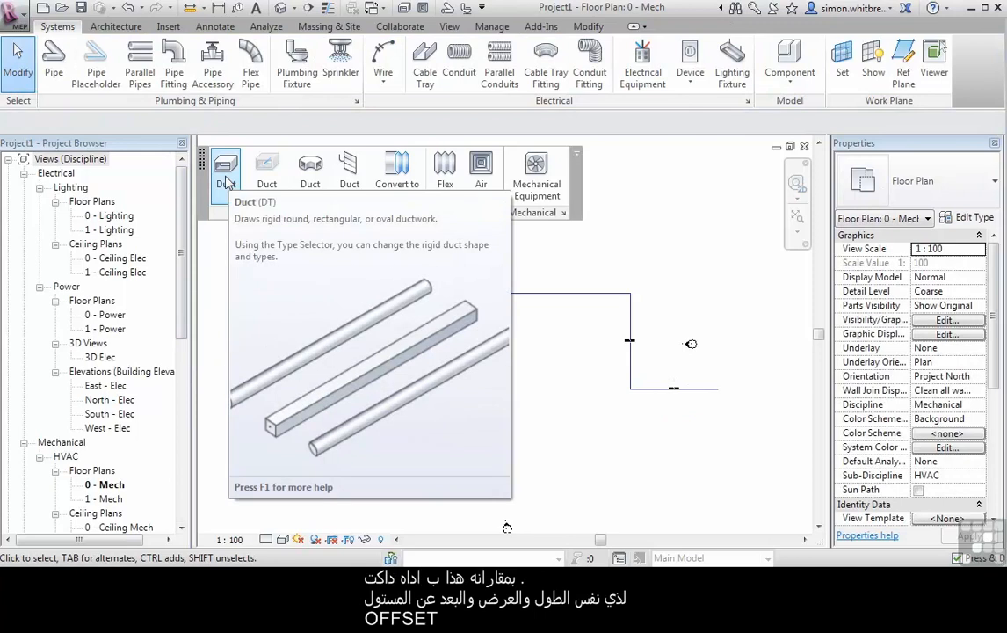
- Draw a rectangular duct just below the placeholder run, following the same stepped route of right, down and right
{"action": "left_click", "coordinate": [226, 176]}
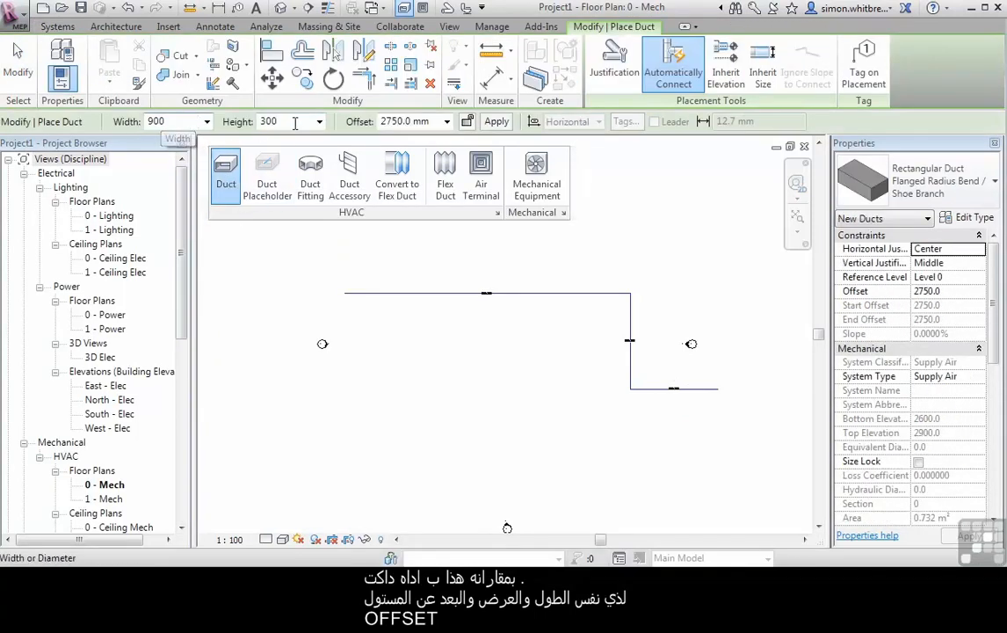
{"action": "left_click", "coordinate": [345, 327]}
{"action": "left_click", "coordinate": [579, 329]}
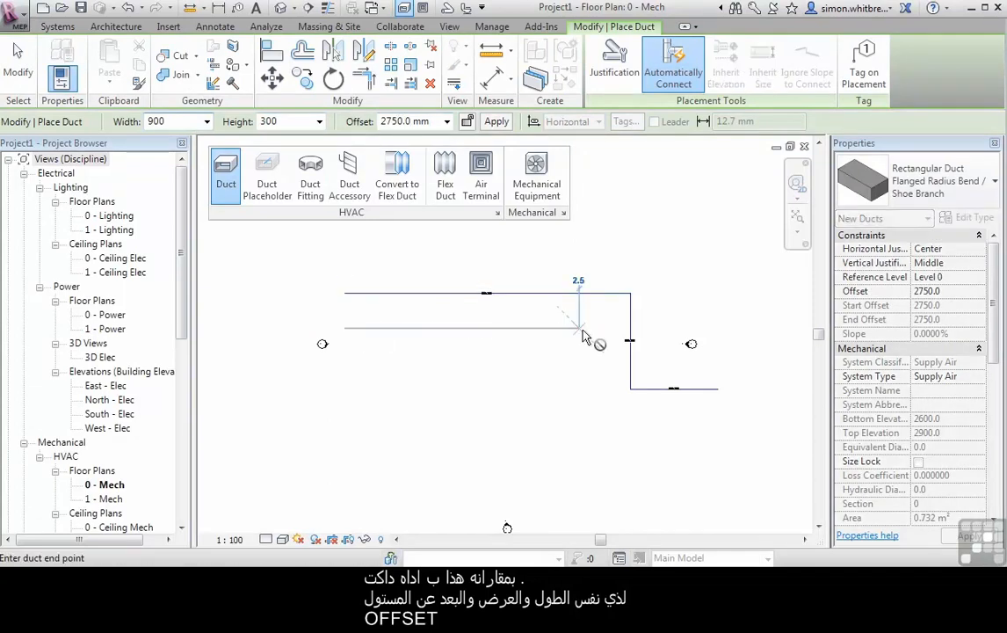
{"action": "left_click", "coordinate": [580, 427]}
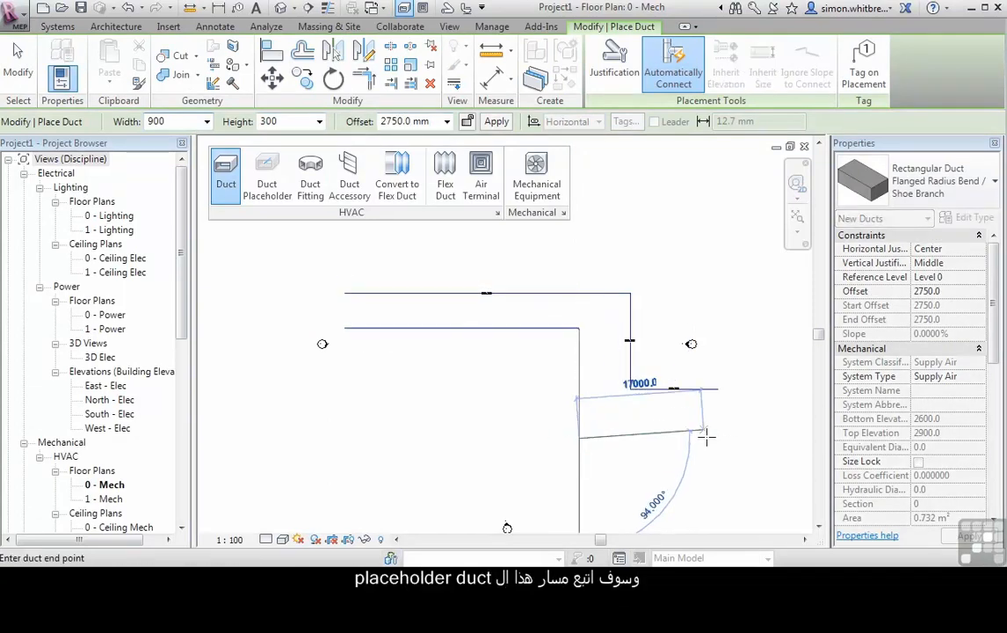
{"action": "left_click", "coordinate": [714, 436]}
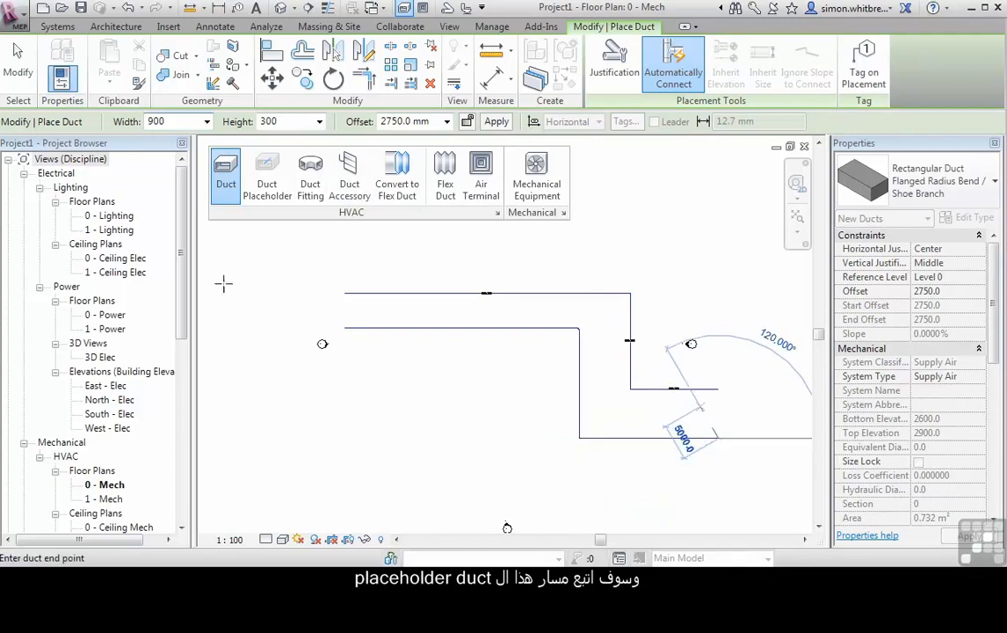
{"action": "left_click", "coordinate": [16, 62]}
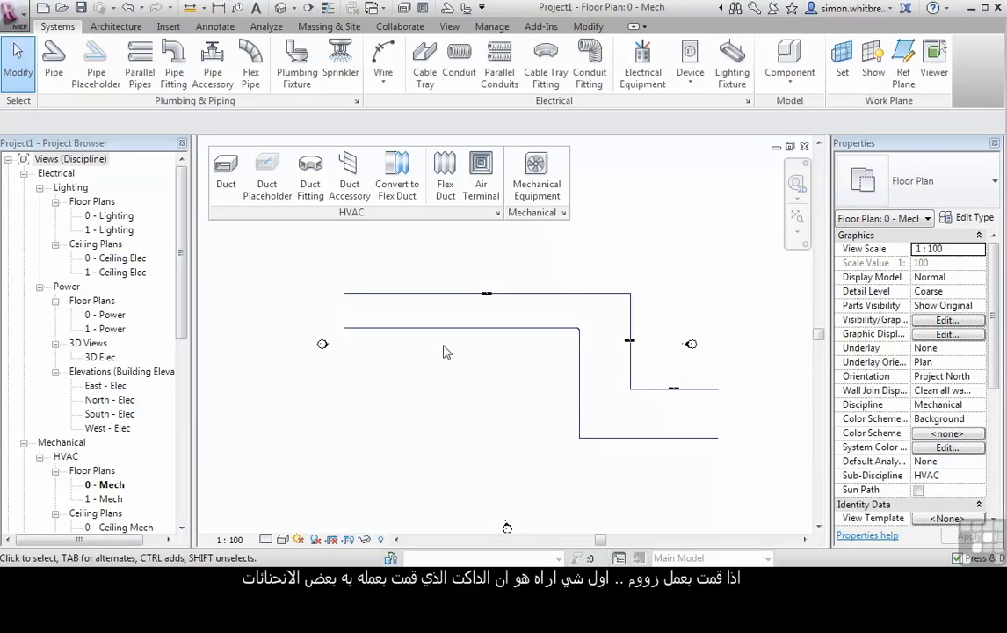
- Compare the corners of the duct and the placeholder, and set the floor plan's detail level to Medium
{"action": "scroll", "coordinate": [605, 330], "scroll_direction": "up", "scroll_amount": 5}
{"action": "scroll", "coordinate": [604, 330], "scroll_direction": "up", "scroll_amount": 2}
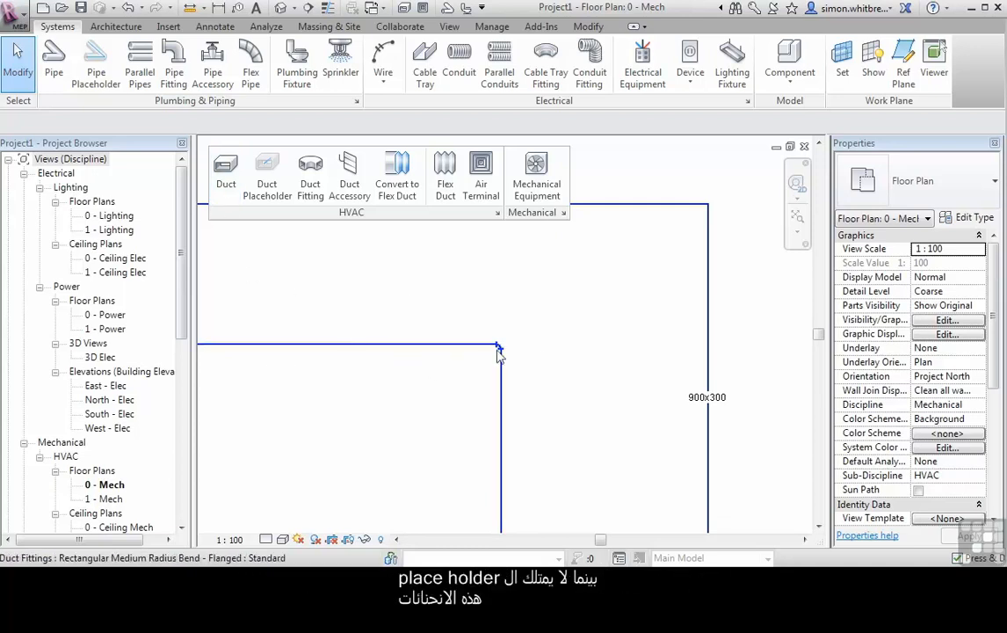
{"action": "scroll", "coordinate": [646, 280], "scroll_direction": "down", "scroll_amount": 2}
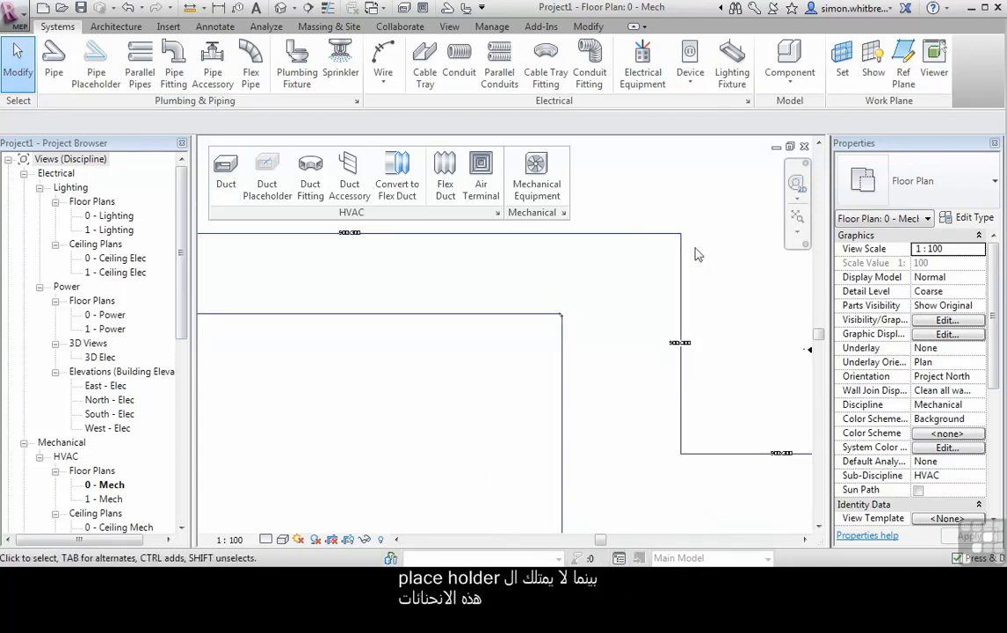
{"action": "scroll", "coordinate": [699, 394], "scroll_direction": "down", "scroll_amount": 1}
{"action": "scroll", "coordinate": [699, 394], "scroll_direction": "down", "scroll_amount": 1}
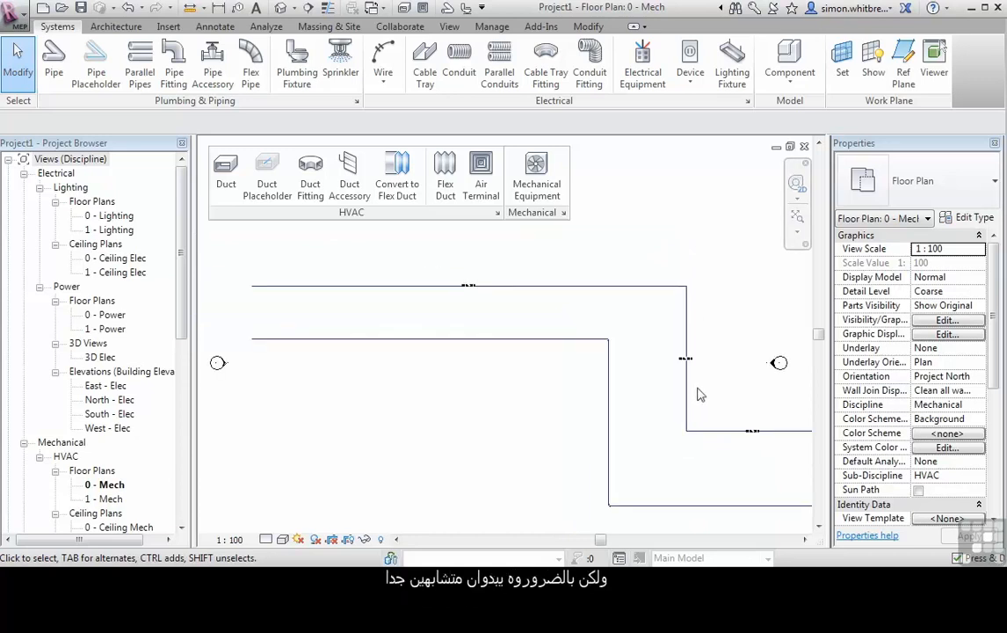
{"action": "middle_click_drag", "start_coordinate": [638, 401], "coordinate": [615, 370]}
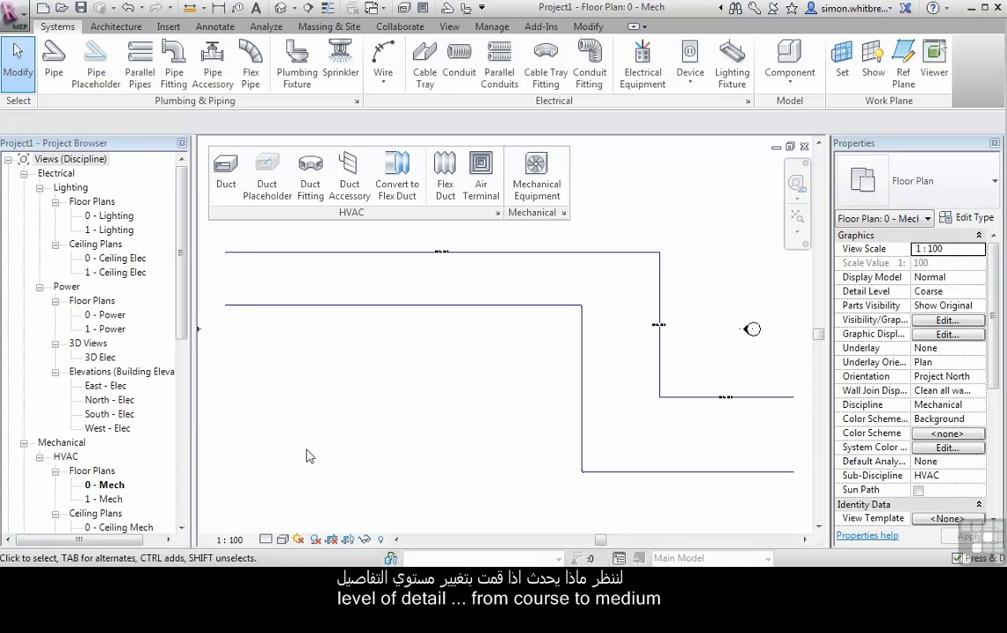
{"action": "left_click", "coordinate": [266, 542]}
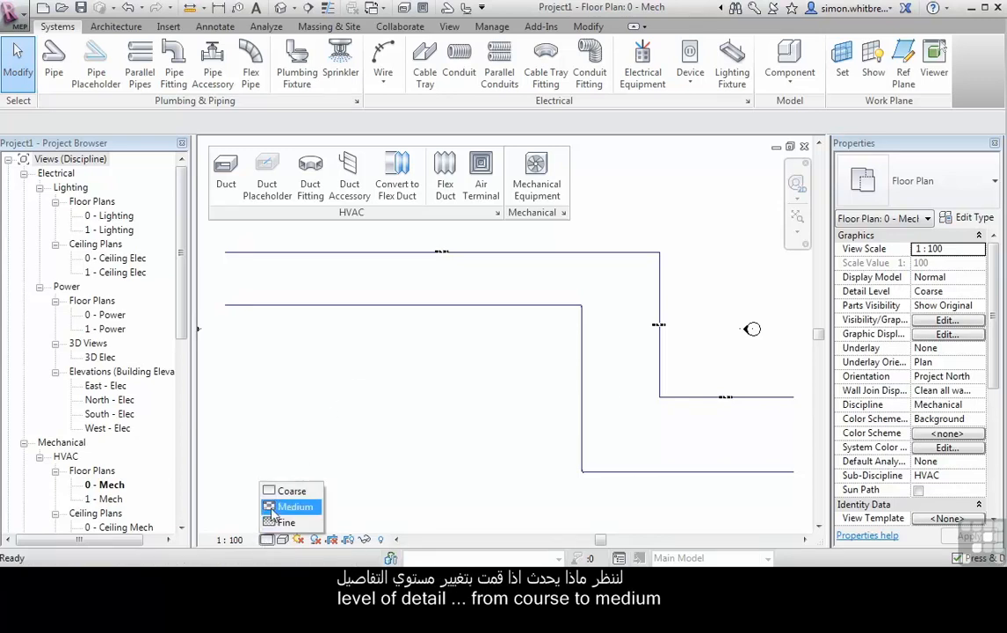
{"action": "left_click", "coordinate": [274, 507]}
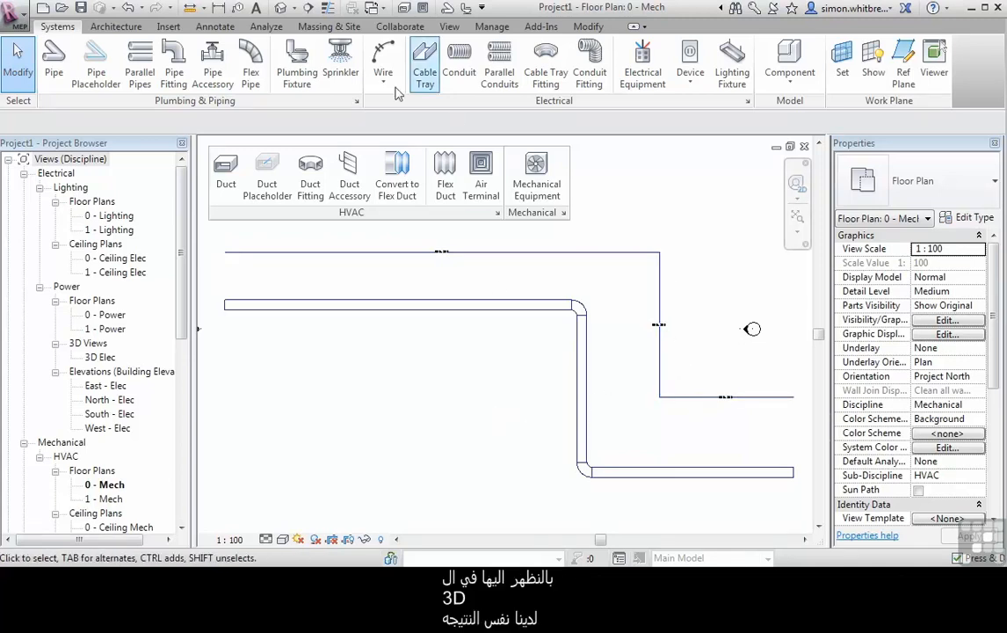
- Open the default 3D view and set its detail level to Medium
{"action": "left_click", "coordinate": [281, 9]}
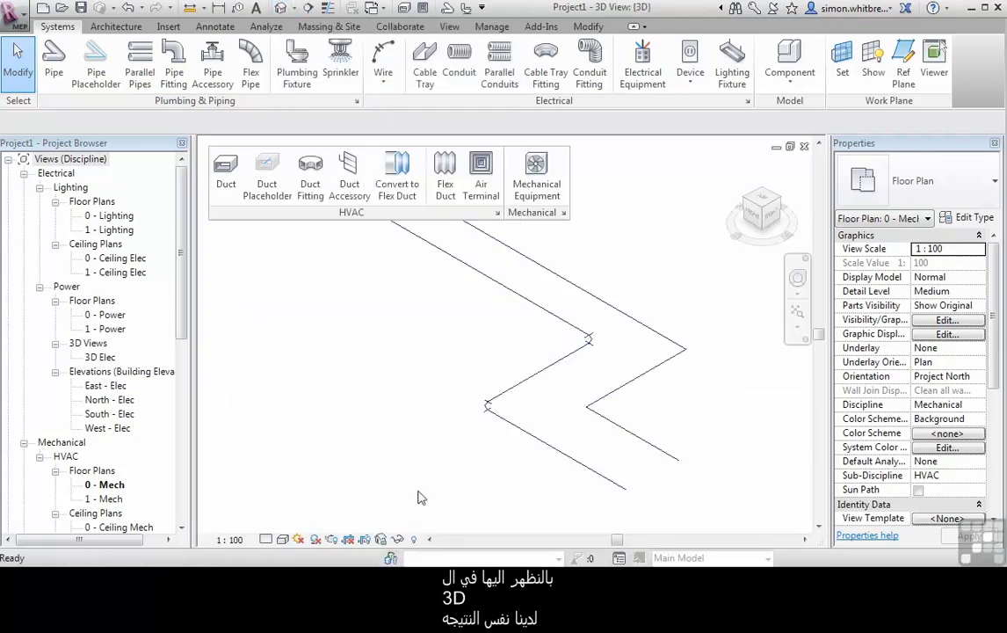
{"action": "middle_click_drag", "start_coordinate": [484, 431], "coordinate": [611, 352], "text": "shift"}
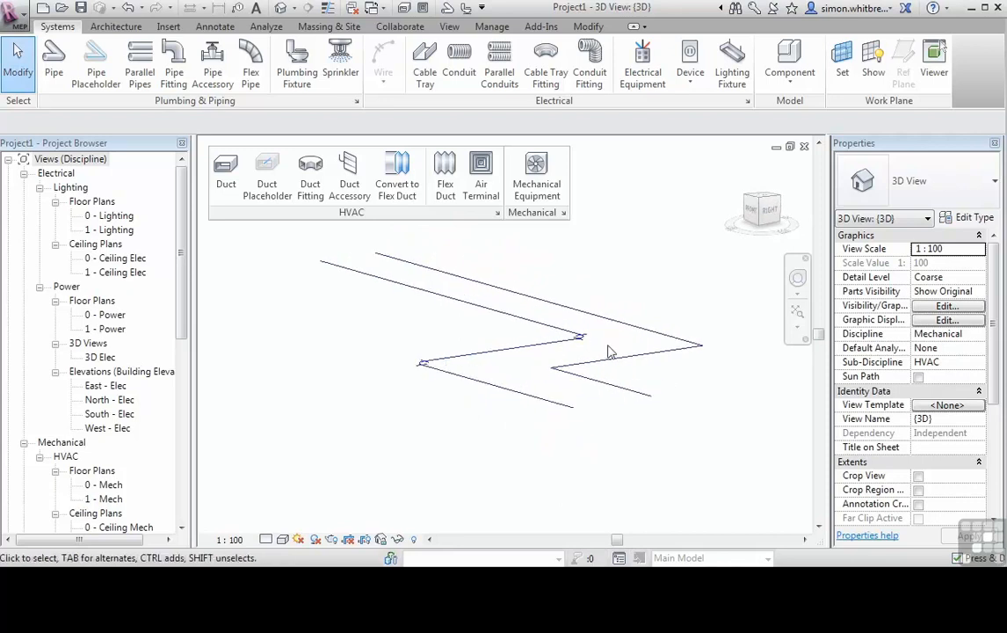
{"action": "scroll", "coordinate": [610, 351], "scroll_direction": "up", "scroll_amount": 2}
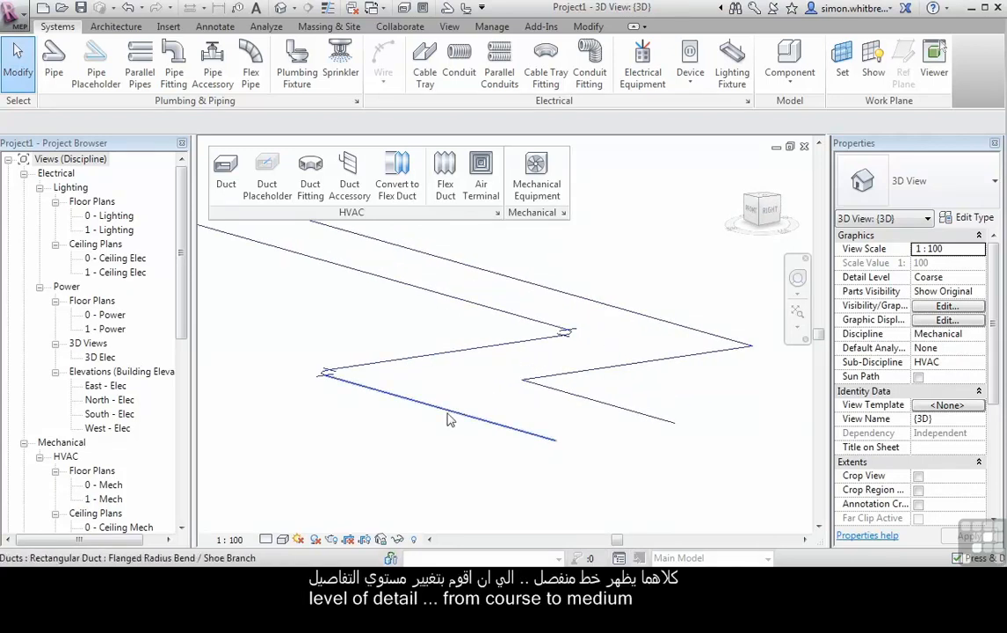
{"action": "left_click", "coordinate": [265, 540]}
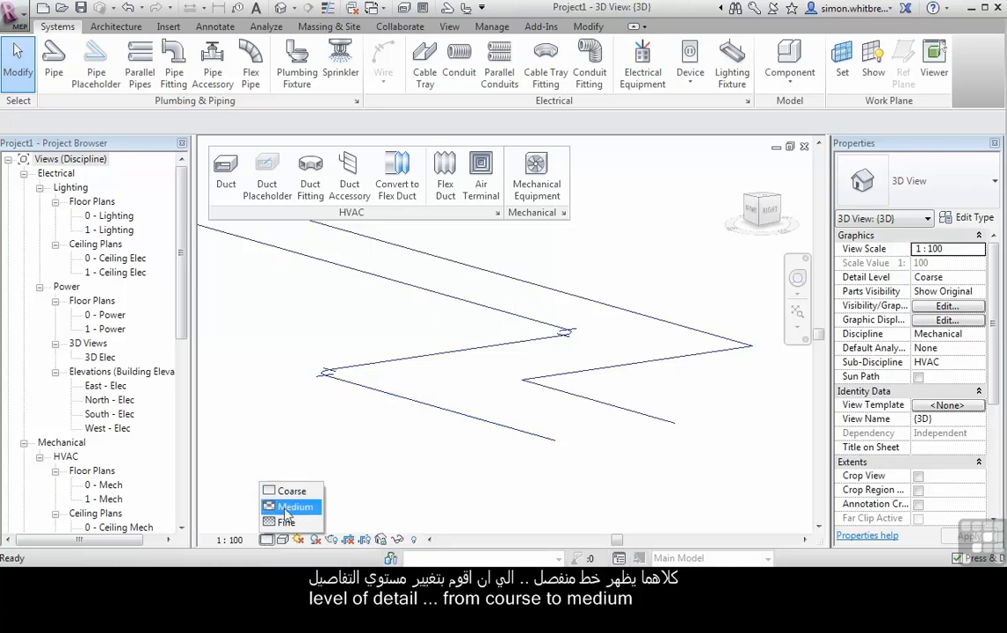
{"action": "left_click", "coordinate": [288, 507]}
- Select the whole connected placeholder run and convert it to ducts with Convert Placeholder
{"action": "key", "text": "Tab"}
{"action": "left_click", "coordinate": [580, 406]}
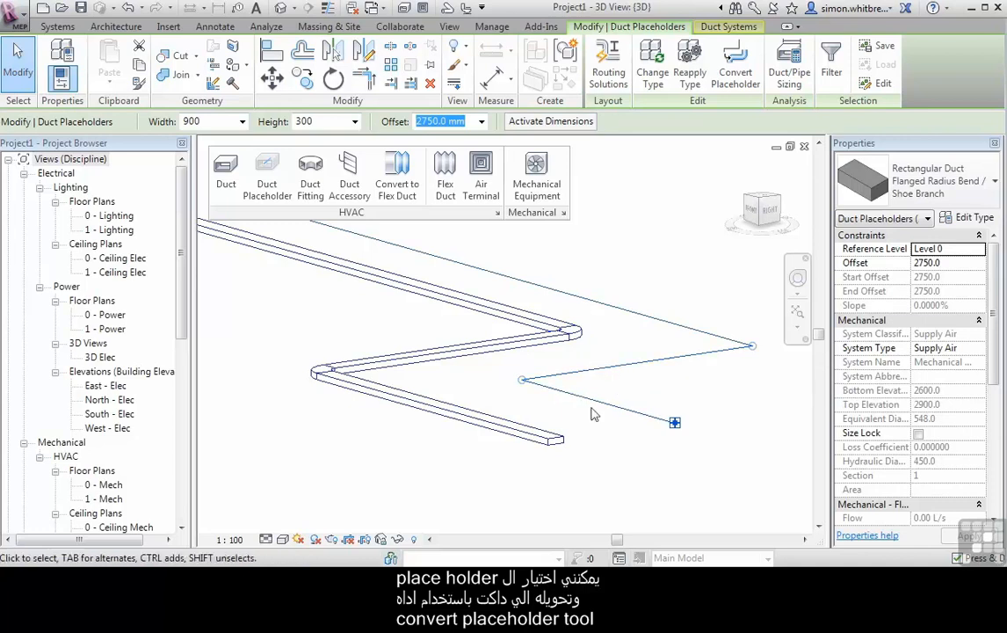
{"action": "left_click", "coordinate": [737, 78]}
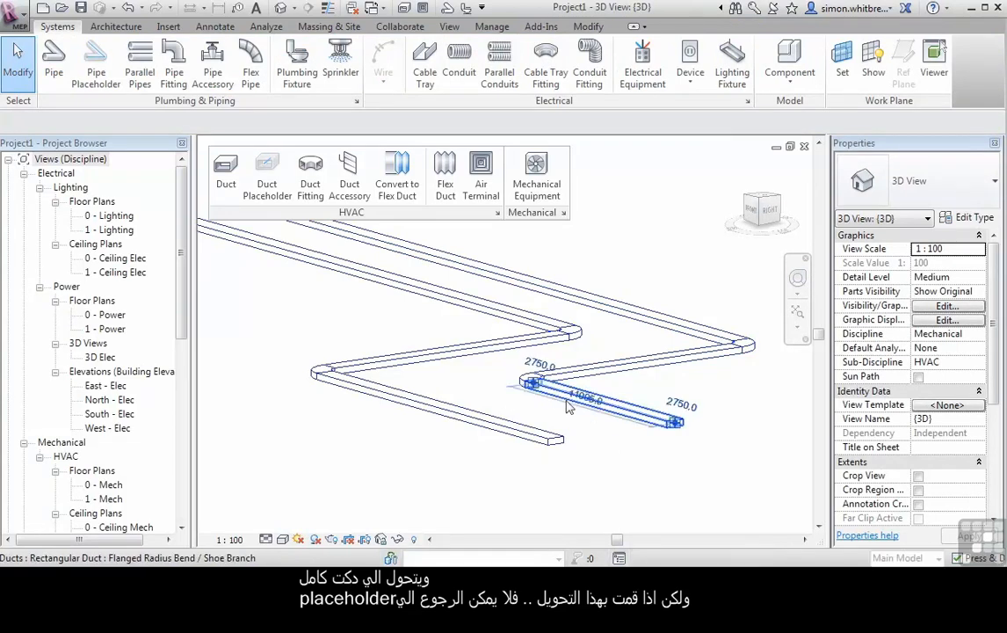
- Check the end segment of the converted duct run, and undo the placeholder conversion
{"action": "left_click", "coordinate": [606, 406]}
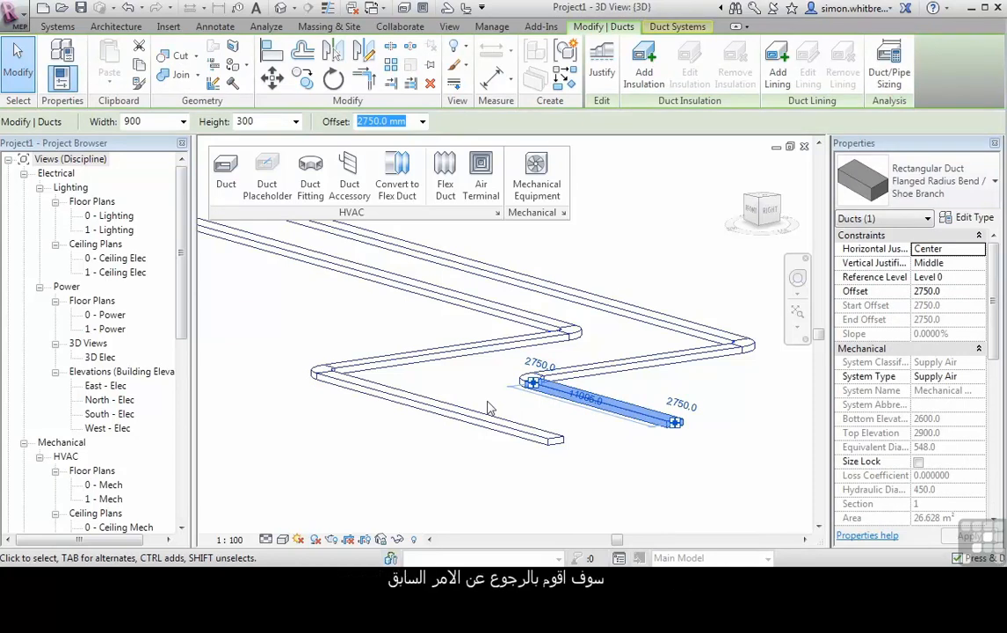
{"action": "left_click", "coordinate": [128, 8]}
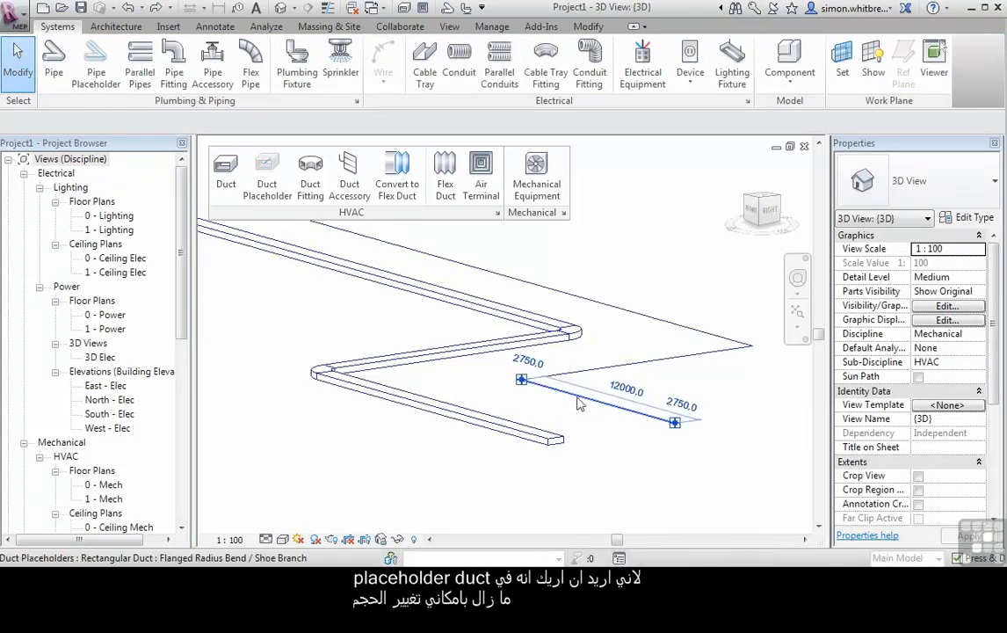
- Inspect the size and system properties of the placeholder run's end segment, and clear the selection
{"action": "left_click", "coordinate": [577, 403]}
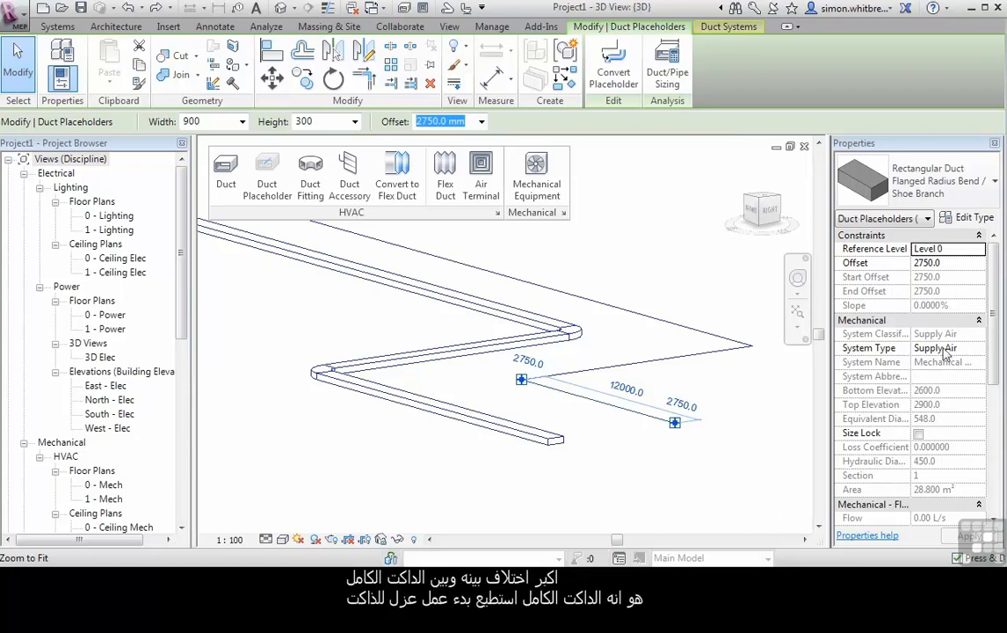
{"action": "left_click", "coordinate": [471, 360]}
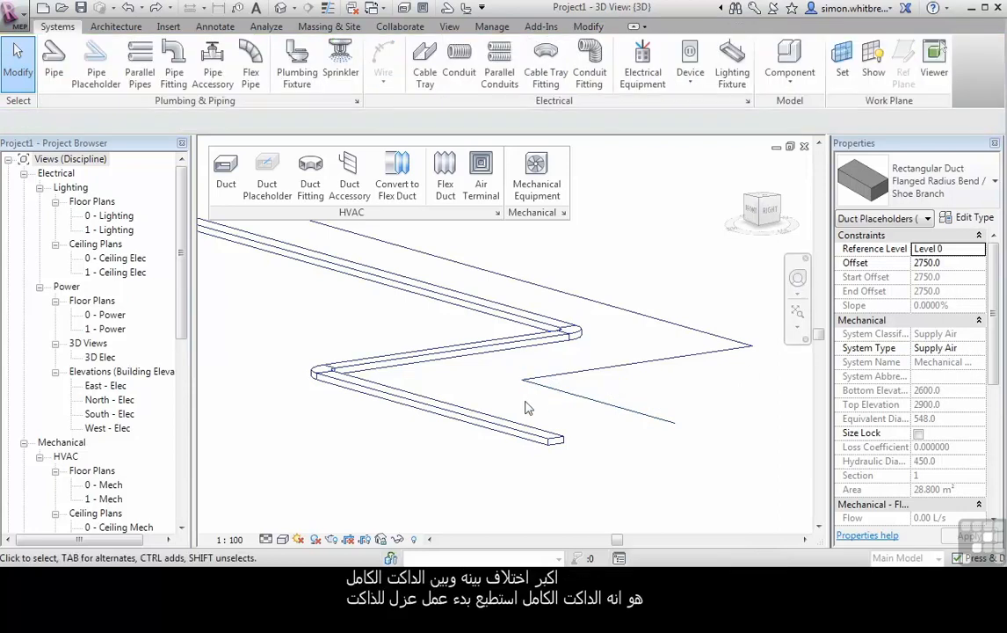
- Inspect the properties of the full duct run's end segment and its elbow fitting, and clear the selection
{"action": "left_click", "coordinate": [439, 420]}
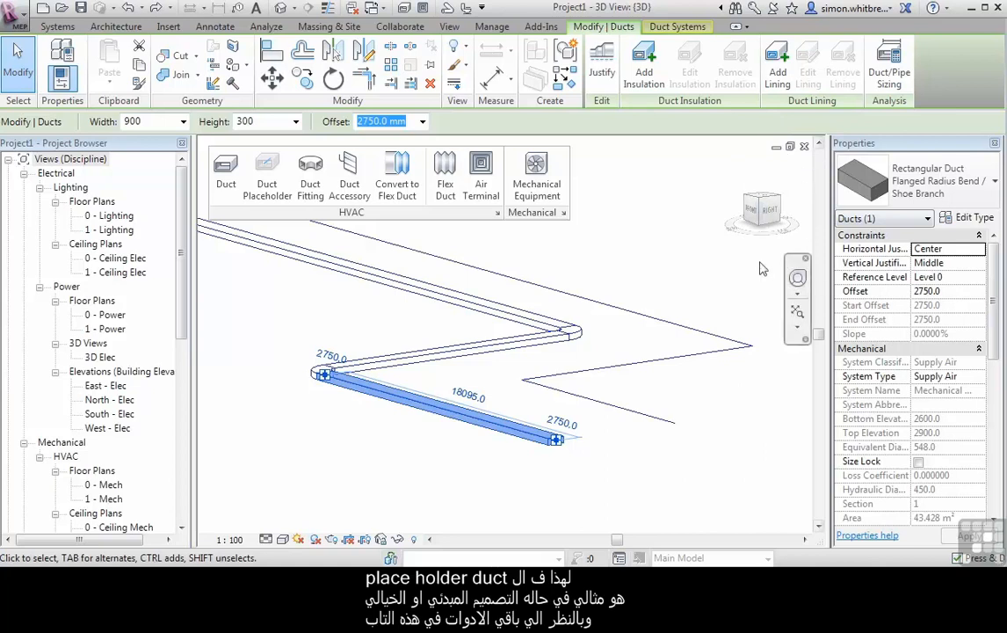
{"action": "key", "text": "Escape"}
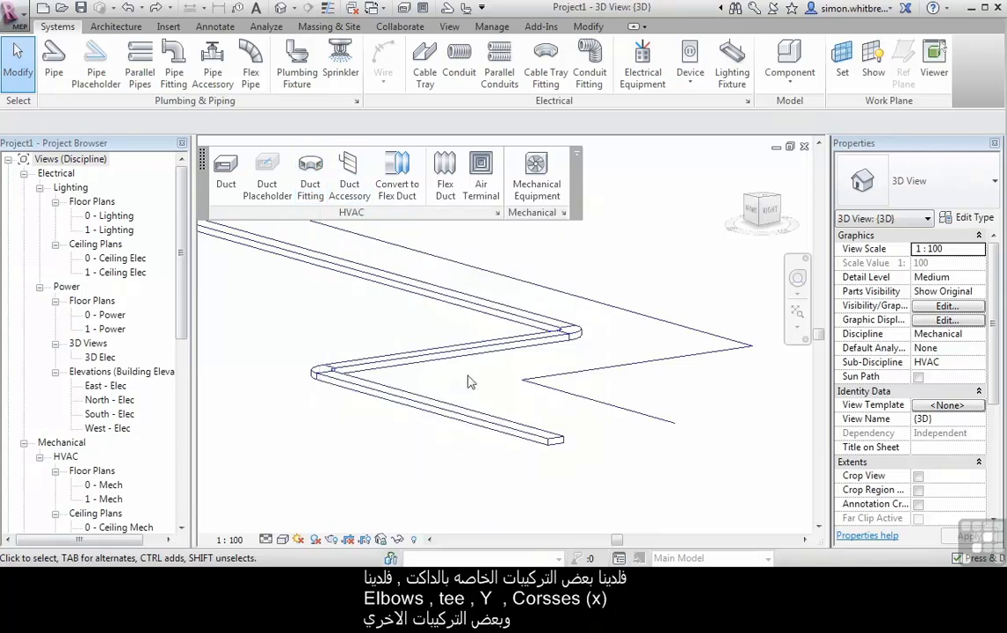
{"action": "left_click", "coordinate": [571, 332]}
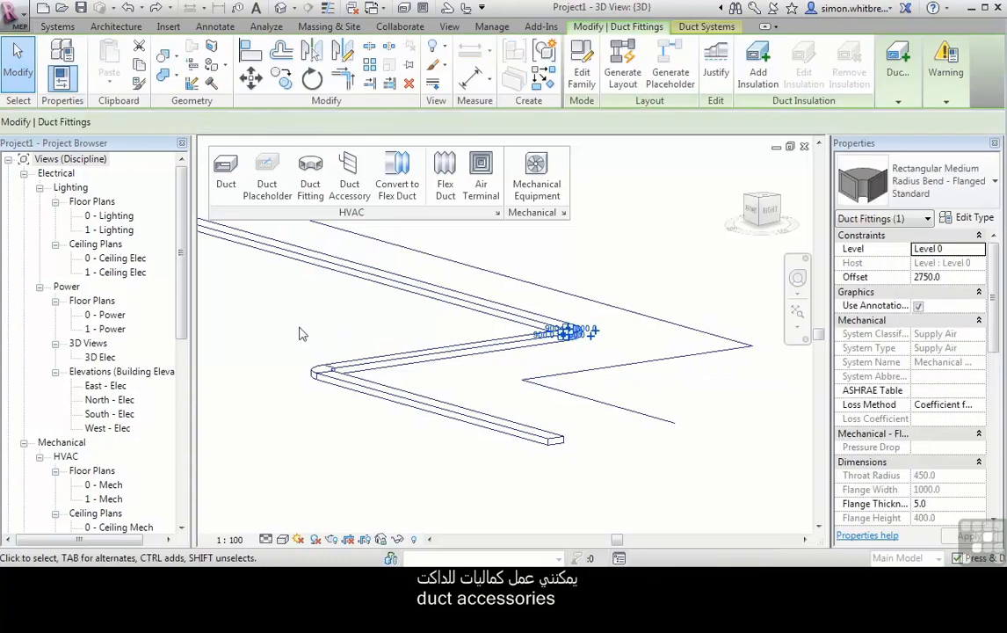
{"action": "left_click", "coordinate": [298, 334]}
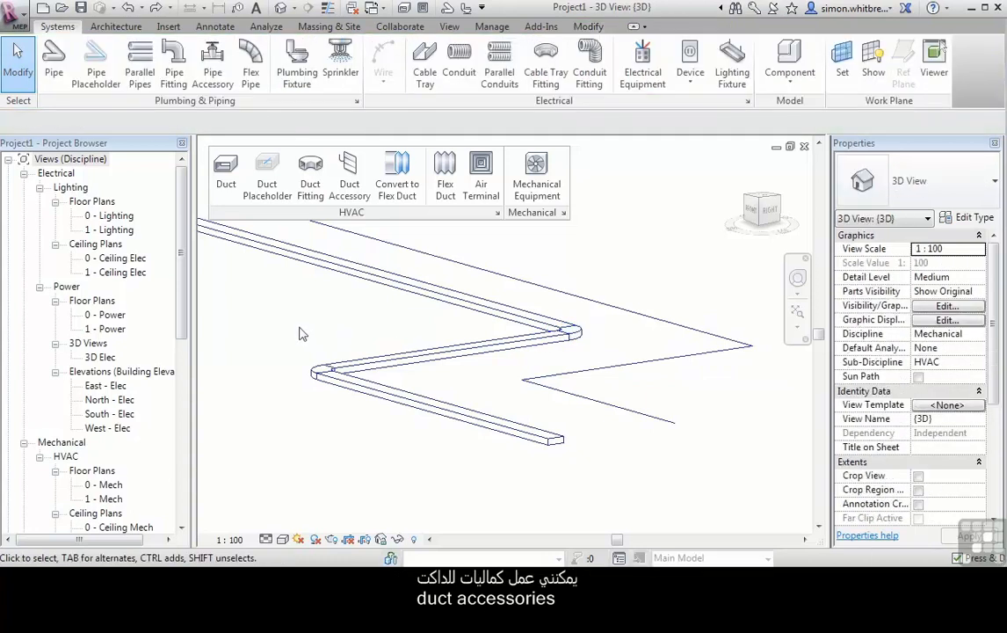
- Insert a standard Control Damper - Opposed Blade accessory into the upper horizontal full duct in the 0 - Mech floor plan
{"action": "left_click", "coordinate": [350, 195]}
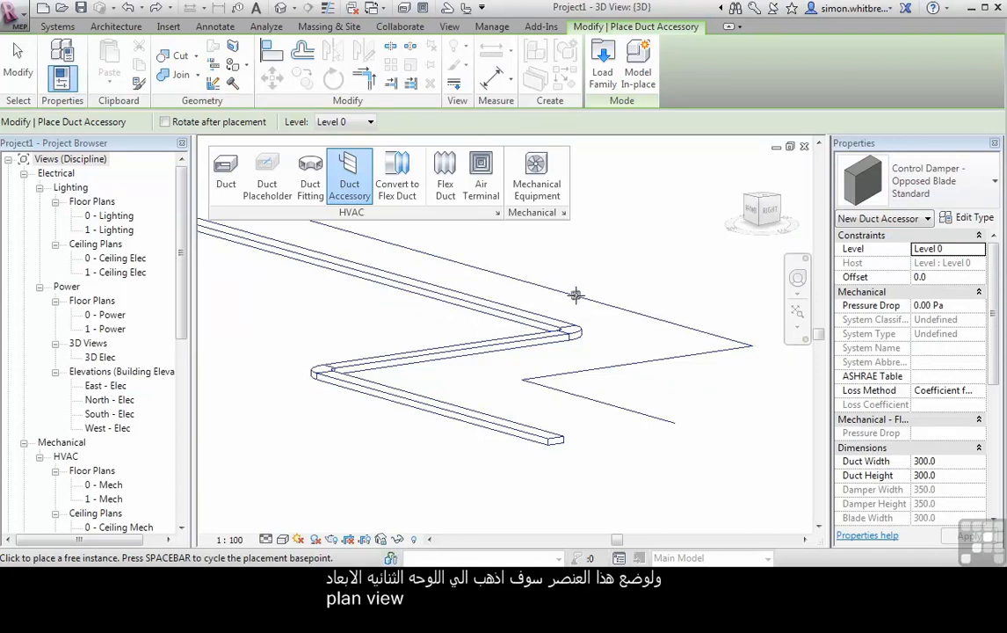
{"action": "key", "text": "ctrl+Tab"}
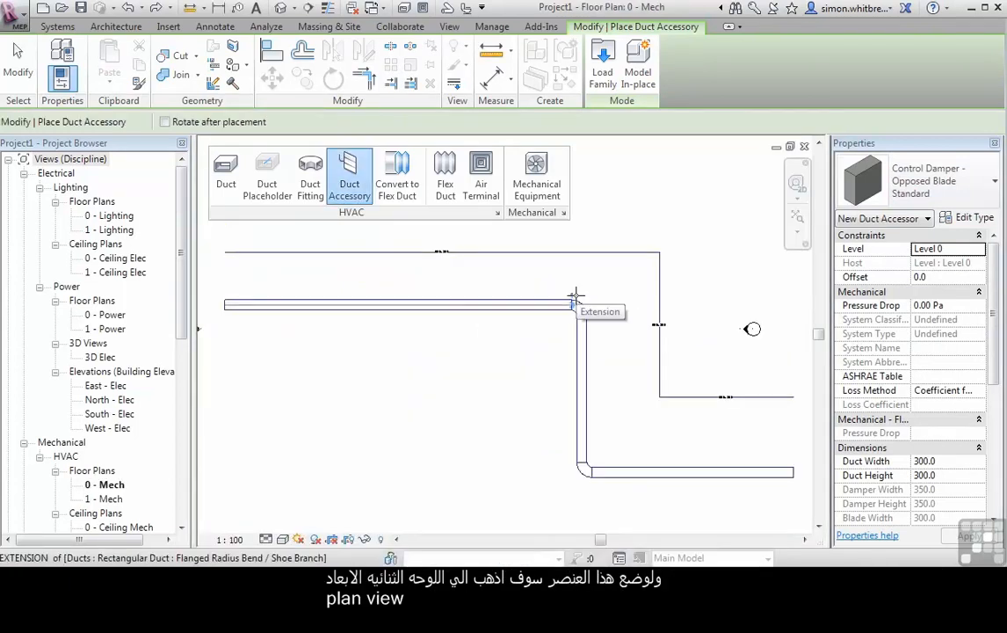
{"action": "scroll", "coordinate": [392, 309], "scroll_direction": "up", "scroll_amount": 1}
{"action": "scroll", "coordinate": [392, 307], "scroll_direction": "up", "scroll_amount": 1}
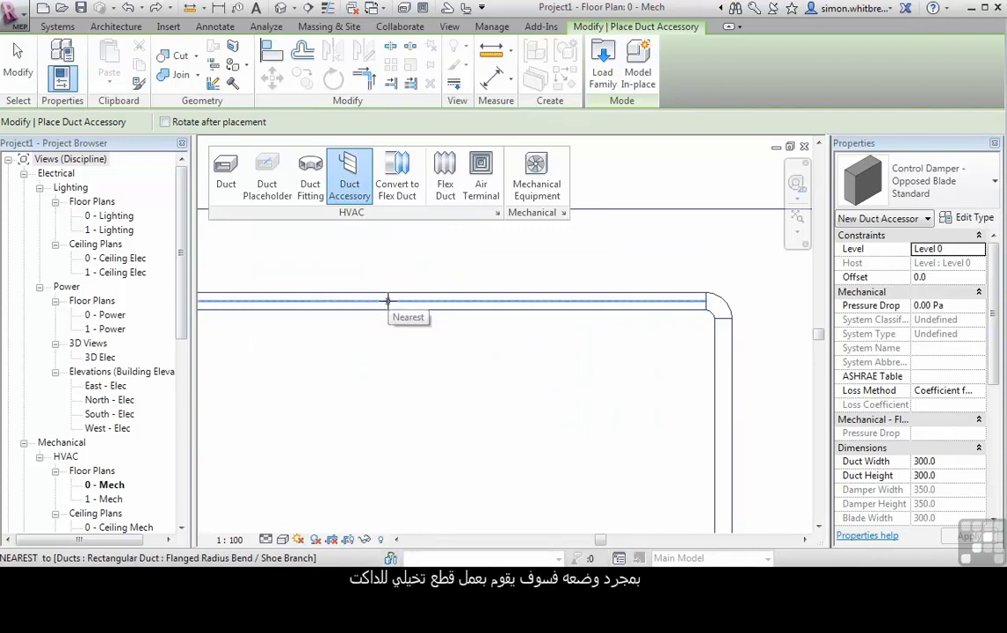
{"action": "left_click", "coordinate": [388, 301]}
{"action": "scroll", "coordinate": [395, 303], "scroll_direction": "up", "scroll_amount": 4}
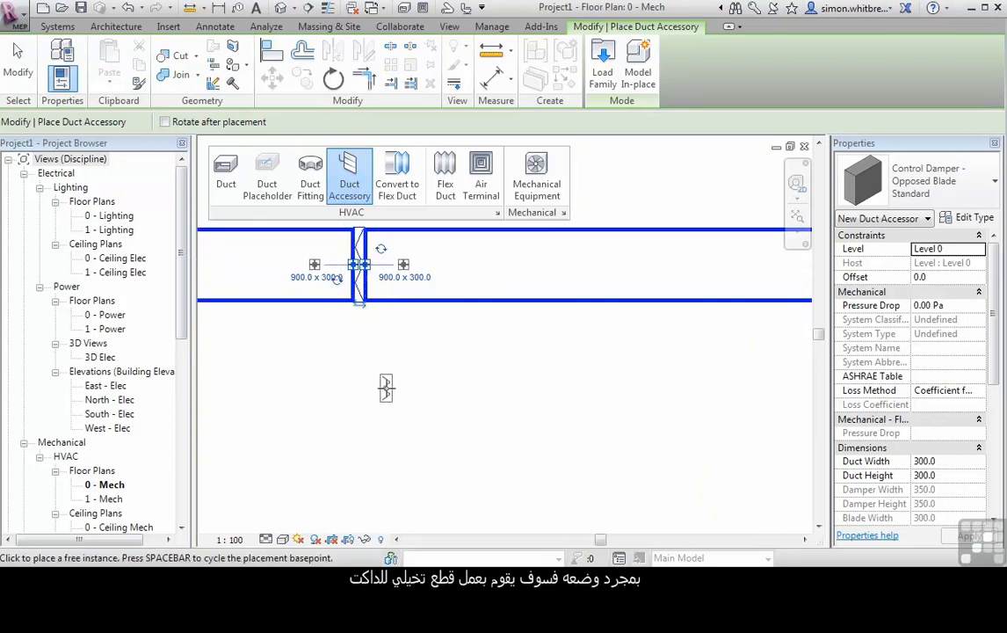
{"action": "scroll", "coordinate": [348, 382], "scroll_direction": "down", "scroll_amount": 5}
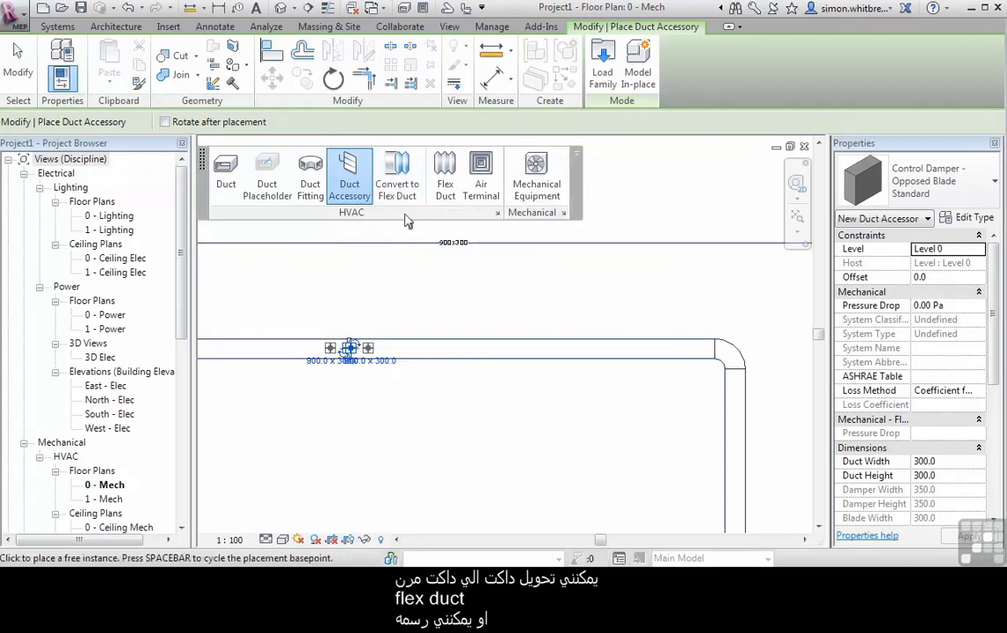
- Draw a curved round flex duct, 300 mm diameter at 2750 mm offset, branching down from the horizontal duct between damper and elbow
{"action": "left_click", "coordinate": [444, 176]}
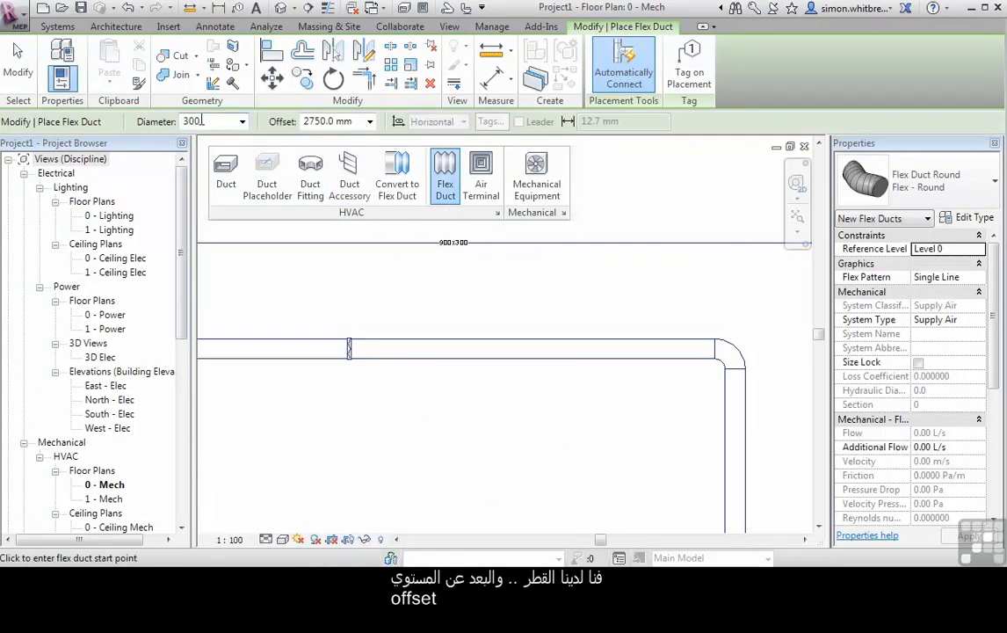
{"action": "left_click", "coordinate": [452, 357]}
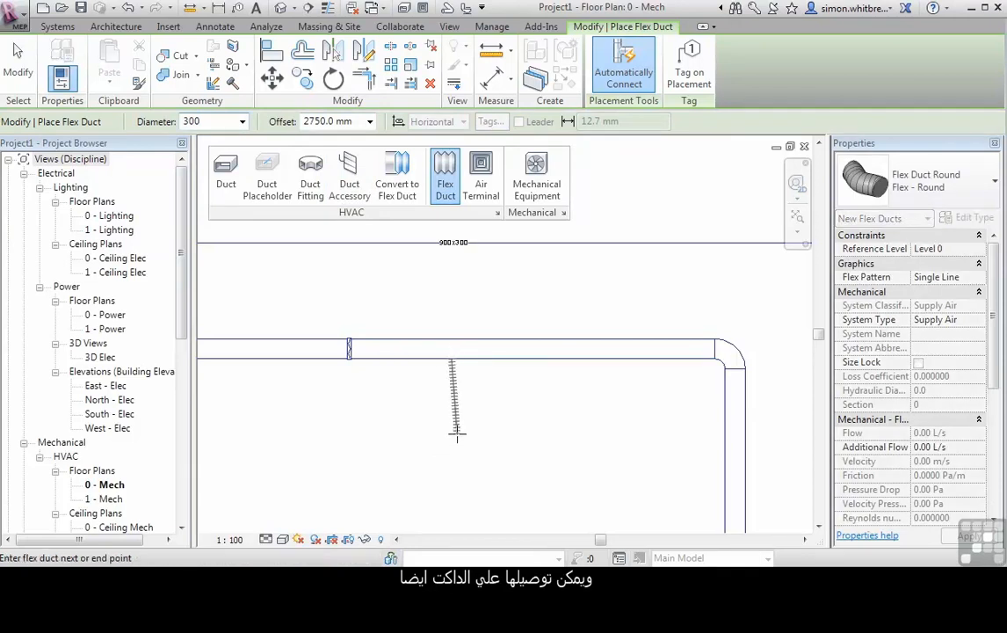
{"action": "left_click", "coordinate": [392, 499]}
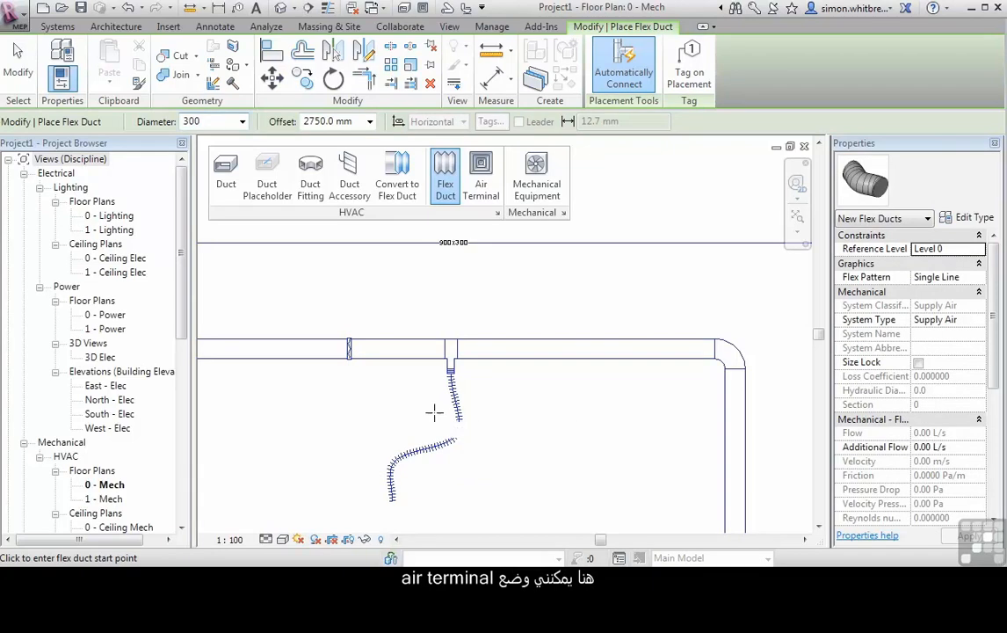
{"action": "scroll", "coordinate": [440, 299], "scroll_direction": "down", "scroll_amount": 3}
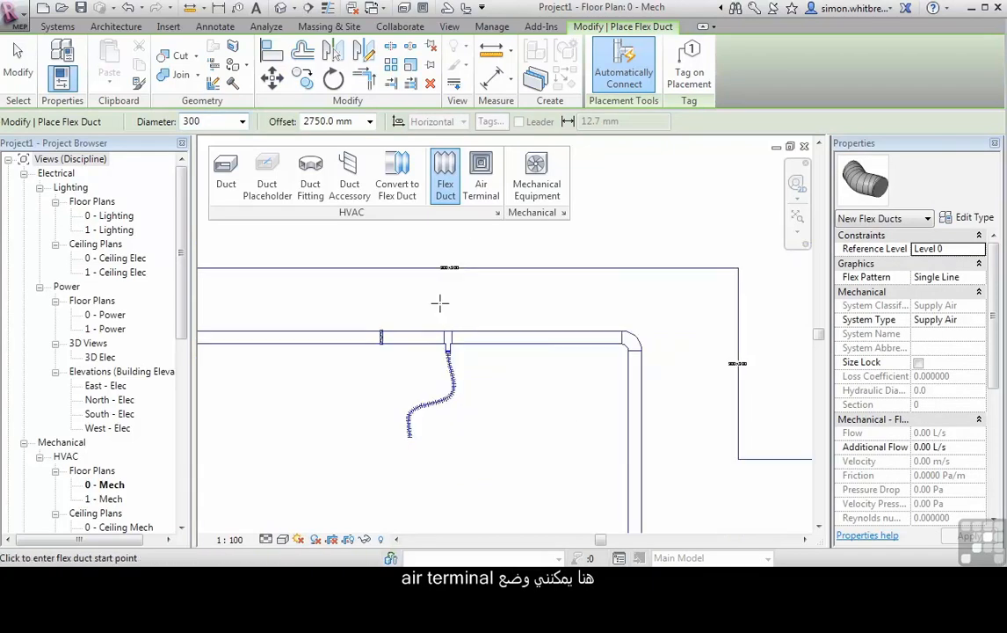
- Start placing an air terminal and review the available grille and diffuser types
{"action": "left_click", "coordinate": [482, 192]}
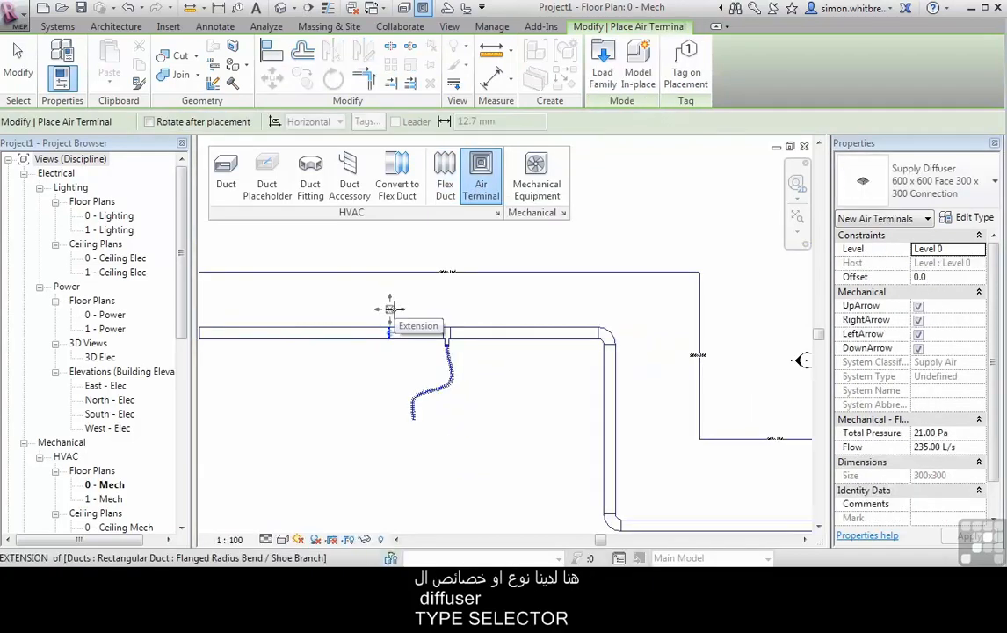
{"action": "left_click", "coordinate": [949, 174]}
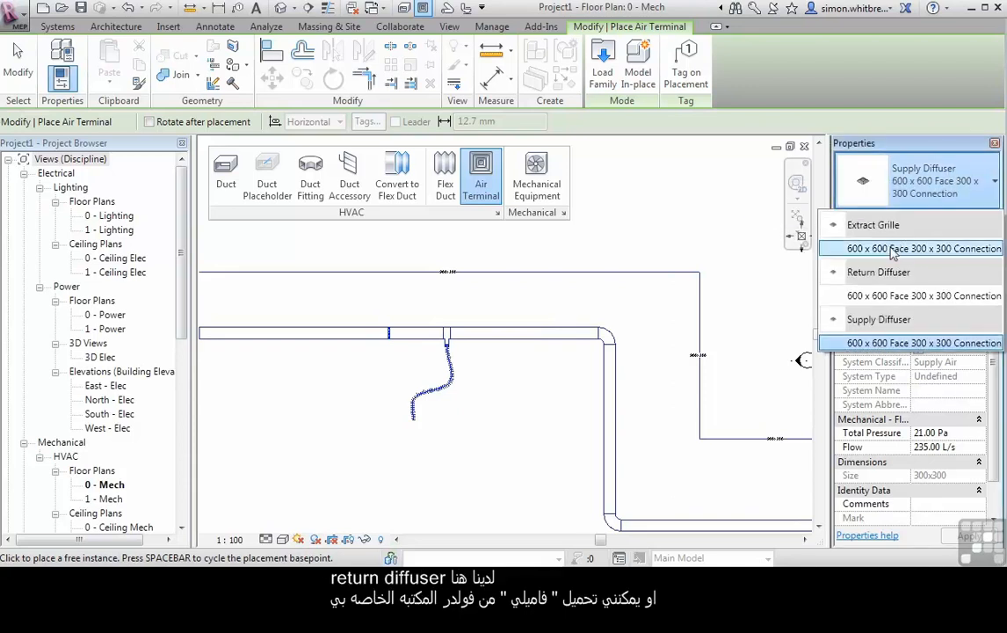
{"action": "mouse_move", "coordinate": [876, 298]}
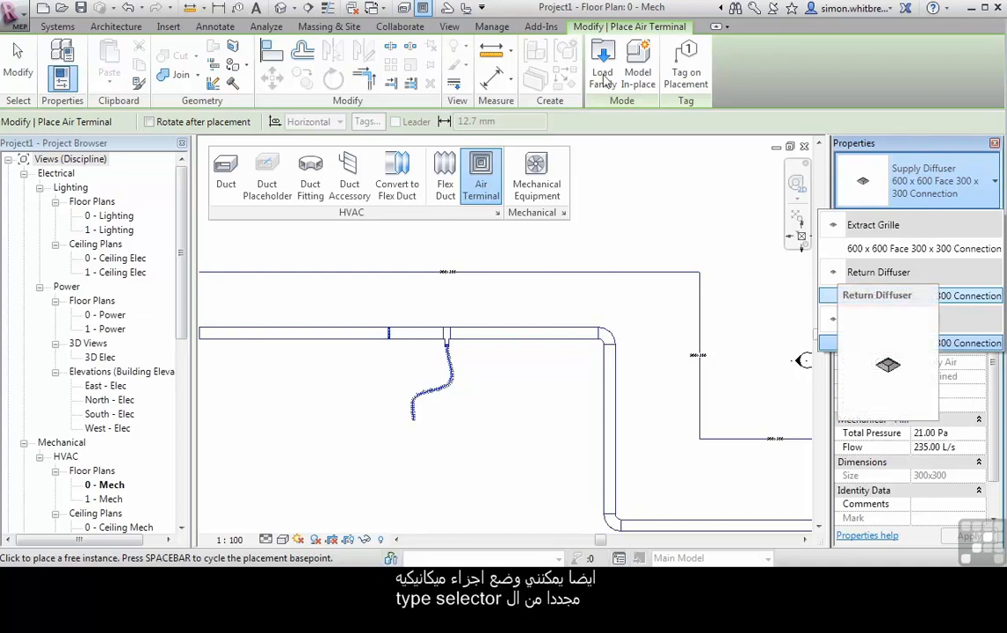
- Place a VAV Unit - Parallel Fan Powered, Size 2 - 300mm Inlet, in the open area beside the flex duct
{"action": "left_click", "coordinate": [538, 172]}
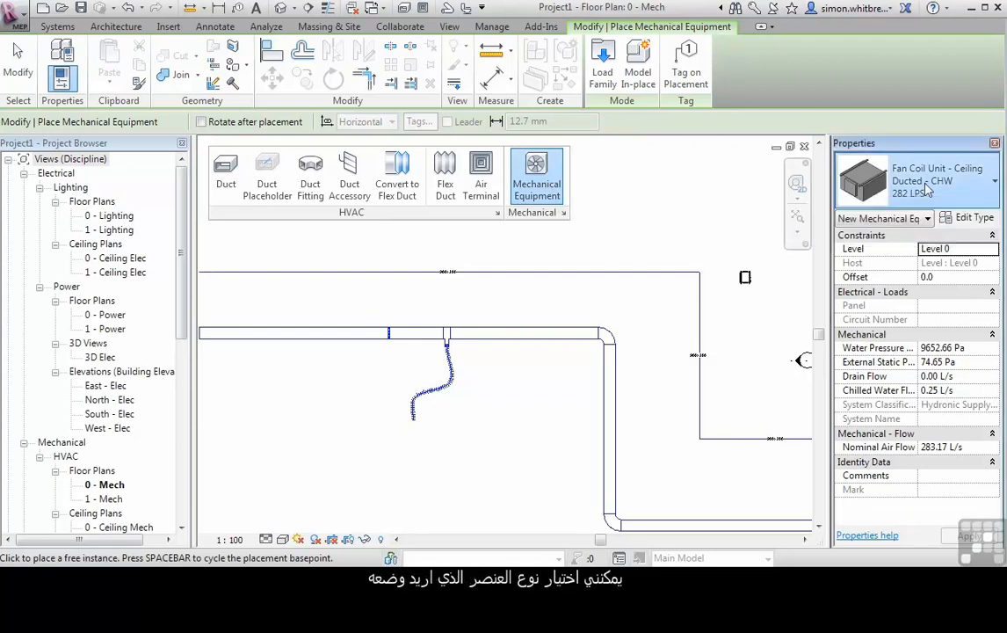
{"action": "left_click", "coordinate": [927, 190]}
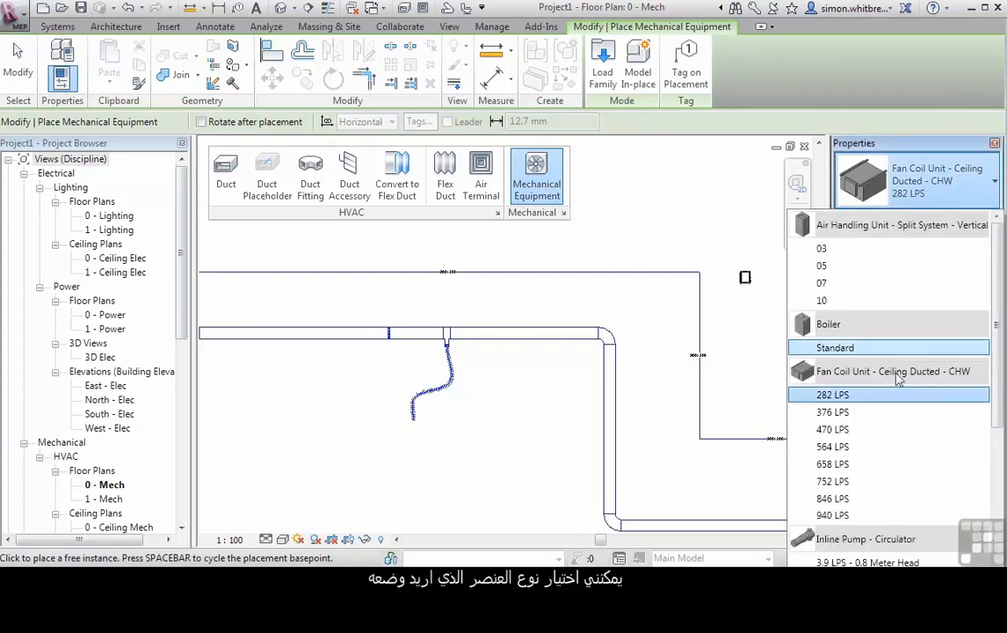
{"action": "scroll", "coordinate": [996, 377], "scroll_direction": "down", "scroll_amount": 5}
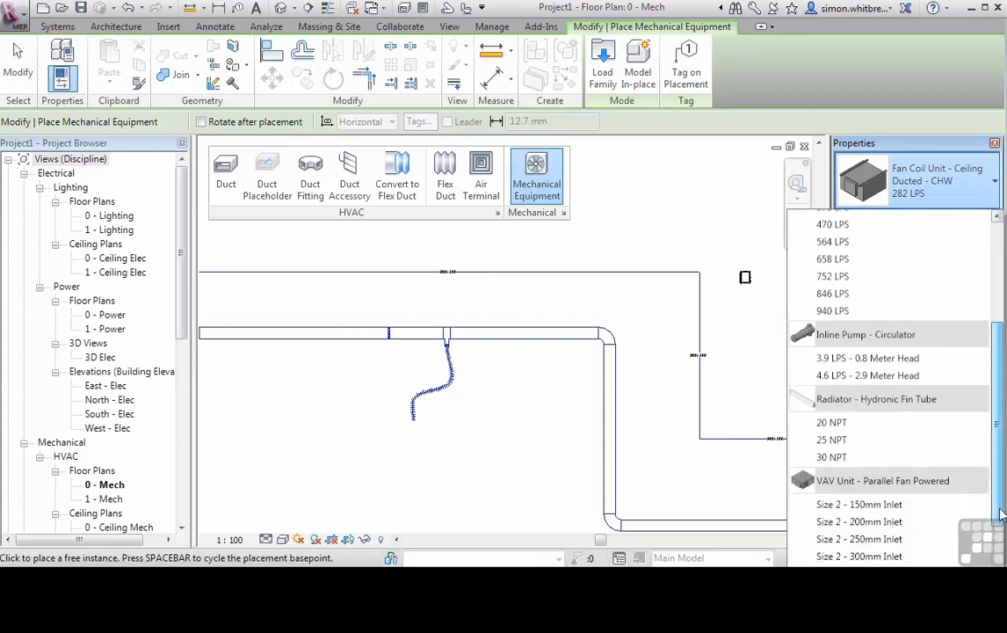
{"action": "left_click", "coordinate": [865, 504]}
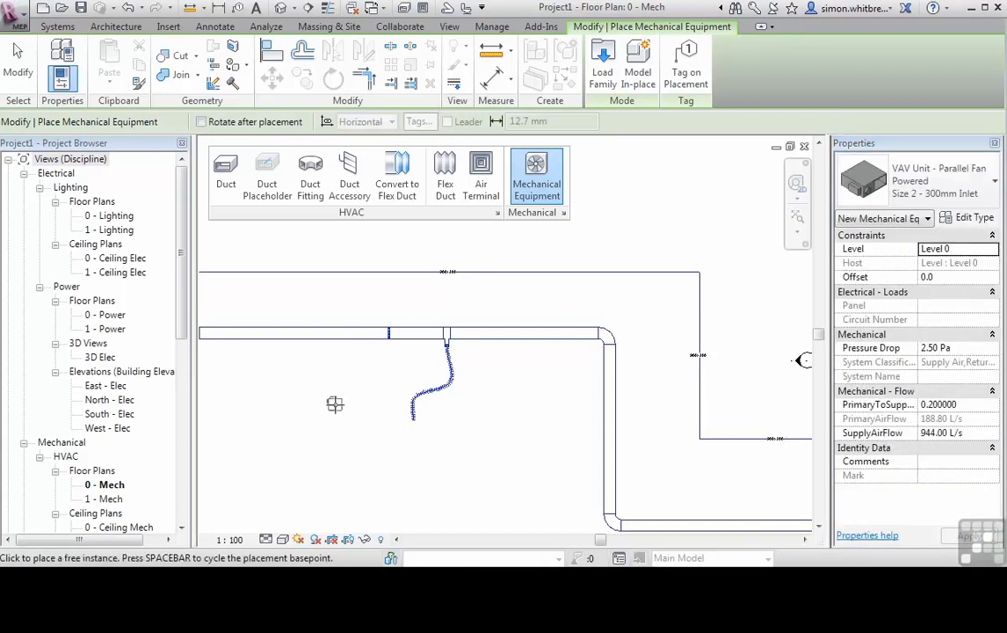
{"action": "scroll", "coordinate": [366, 405], "scroll_direction": "up", "scroll_amount": 3}
{"action": "left_click", "coordinate": [366, 405]}
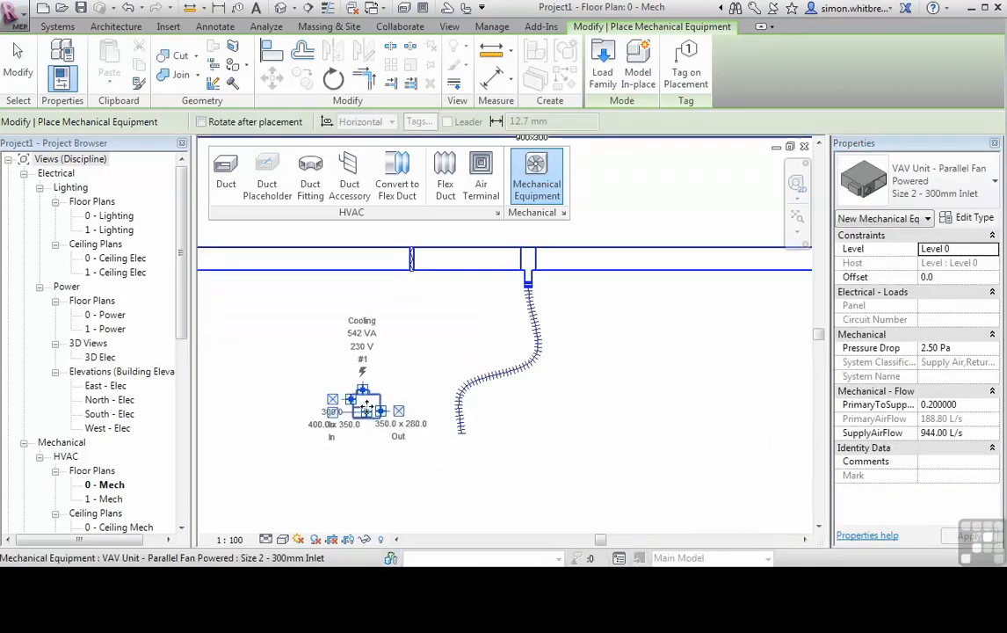
{"action": "left_click", "coordinate": [19, 70]}
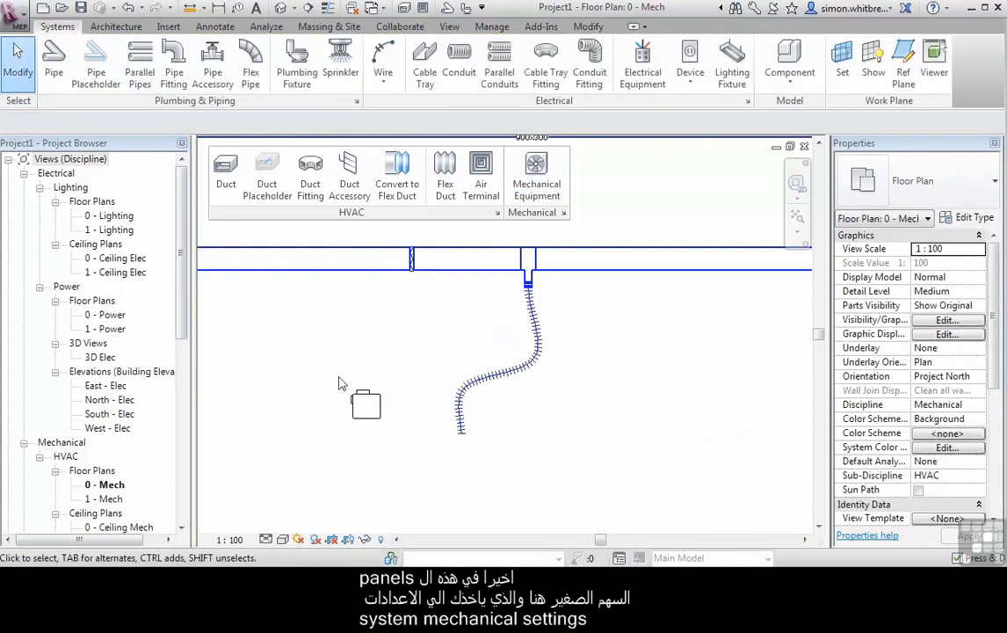
- Open the Mechanical Settings and review the hidden line options, duct settings and Supply Air main duct conversion settings
{"action": "scroll", "coordinate": [342, 383], "scroll_direction": "down", "scroll_amount": 2}
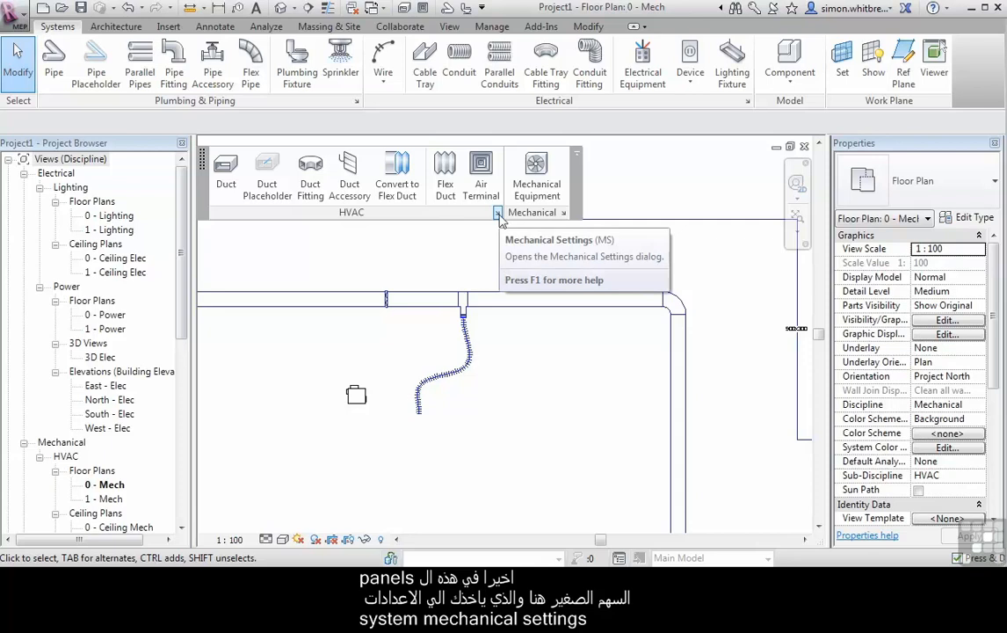
{"action": "left_click", "coordinate": [564, 213]}
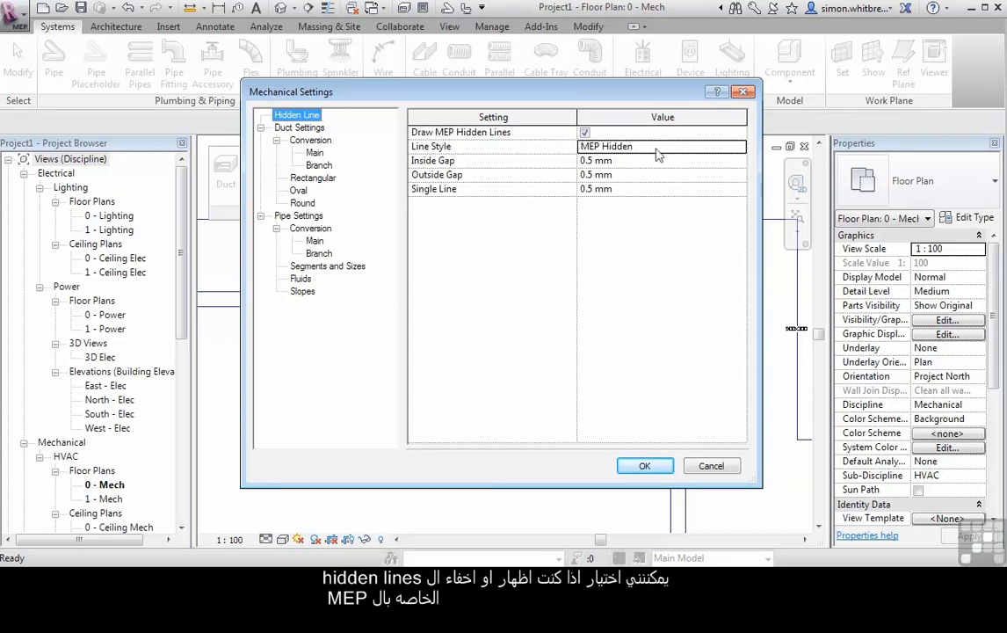
{"action": "left_click", "coordinate": [292, 128]}
{"action": "left_click", "coordinate": [286, 139]}
{"action": "left_click", "coordinate": [313, 153]}
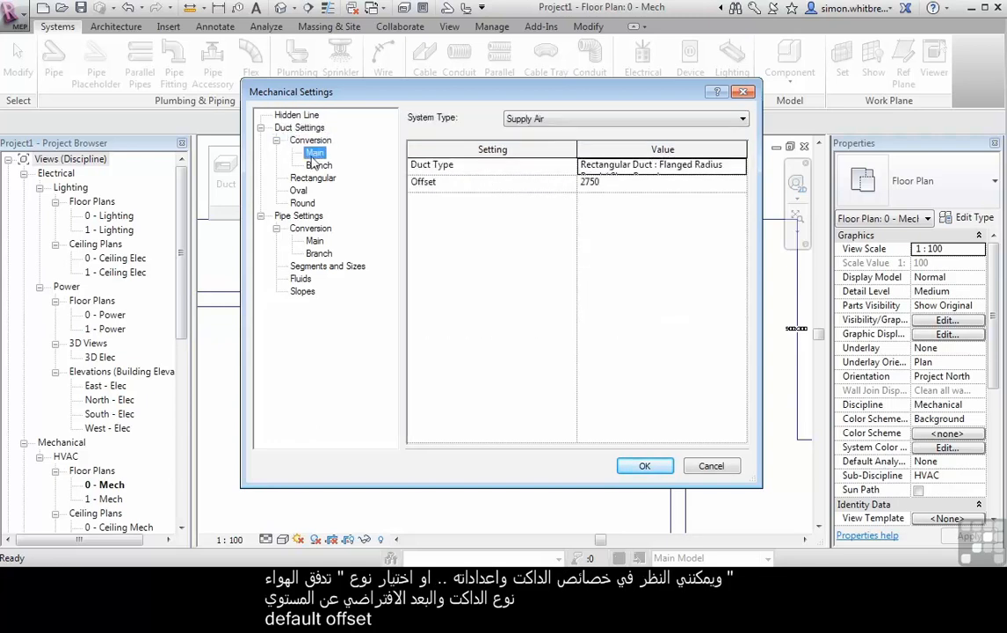
{"action": "left_click", "coordinate": [591, 119]}
{"action": "left_click", "coordinate": [592, 119]}
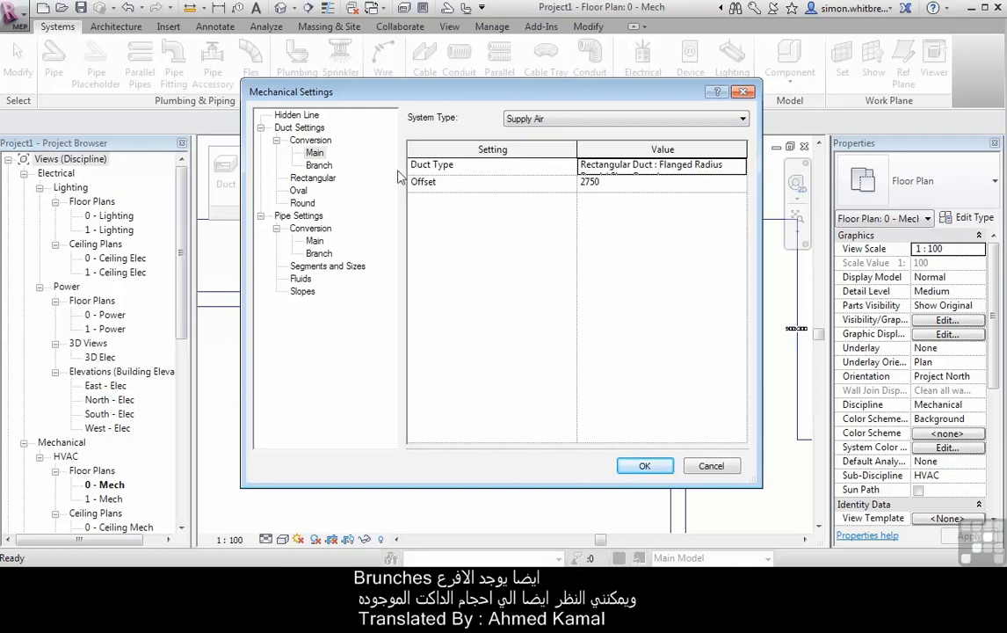
- Review the branch duct conversion settings and the rectangular, oval and round duct size lists
{"action": "left_click", "coordinate": [318, 166]}
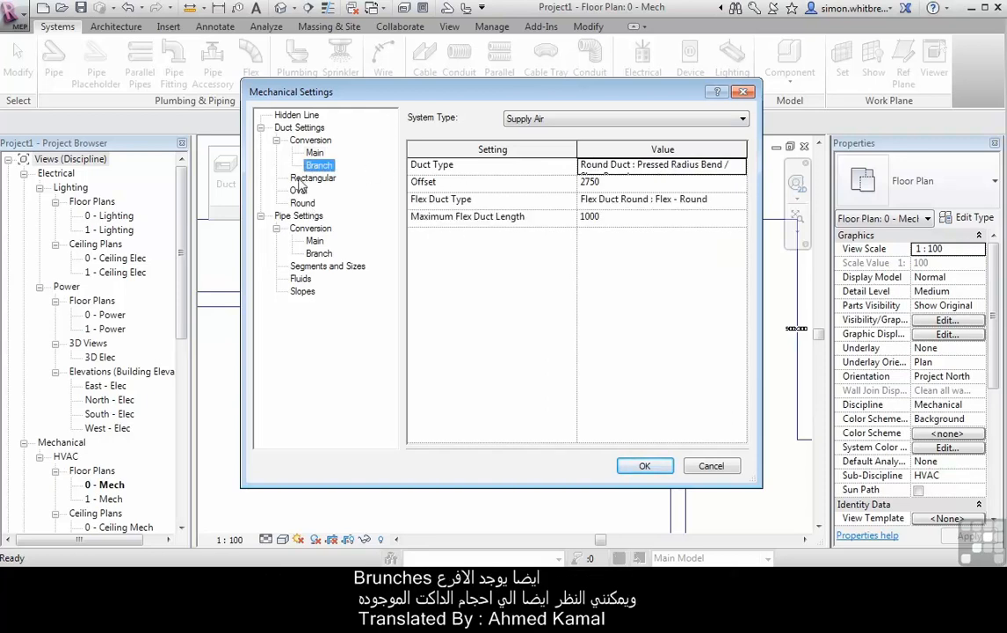
{"action": "left_click", "coordinate": [307, 178]}
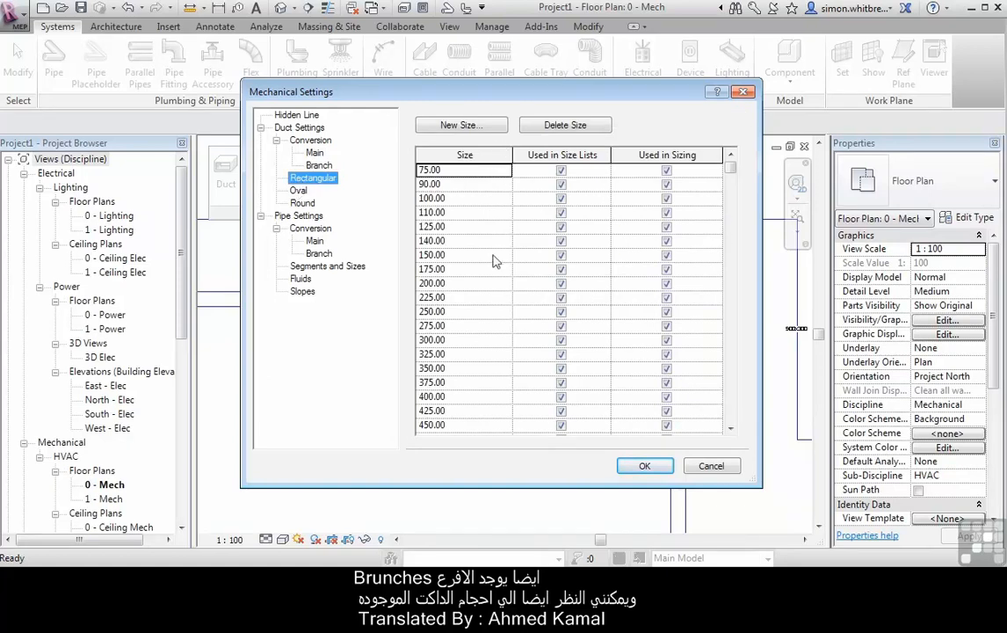
{"action": "left_click", "coordinate": [298, 191]}
{"action": "left_click", "coordinate": [301, 204]}
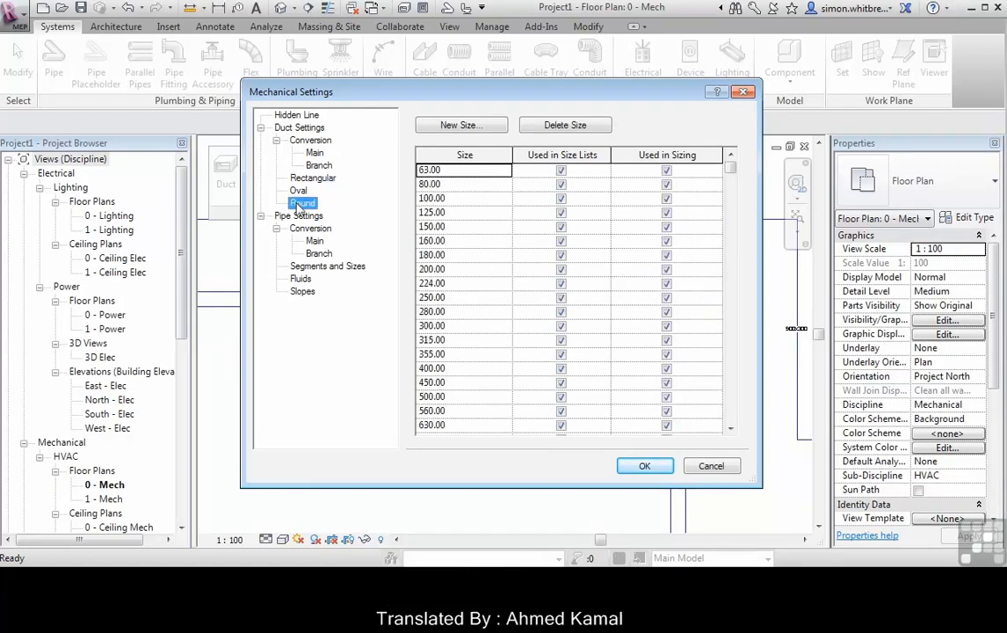